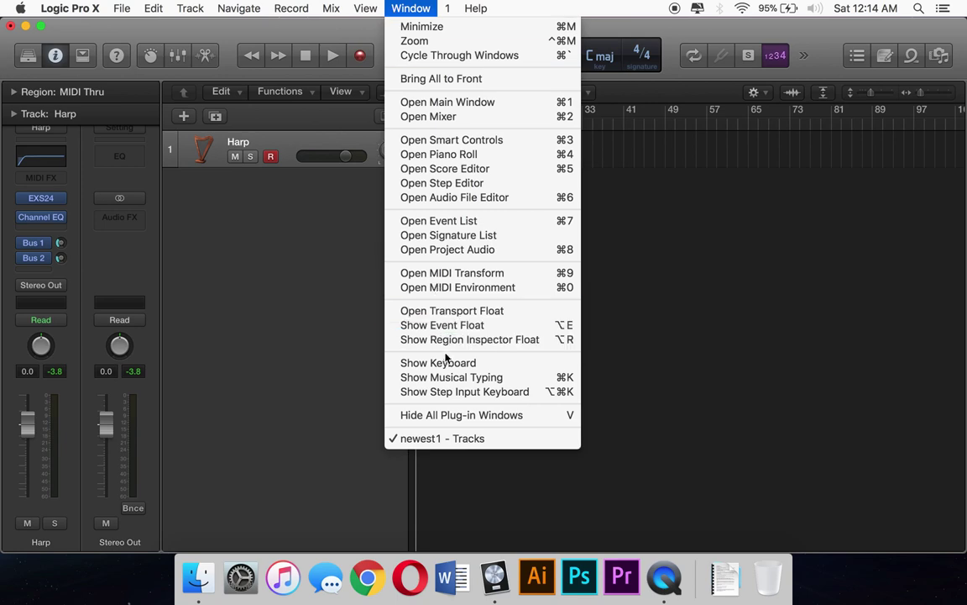
Show the on-screen keyboard in Musical Typing mode and try out a couple of harp notes.
left_click(403, 363)
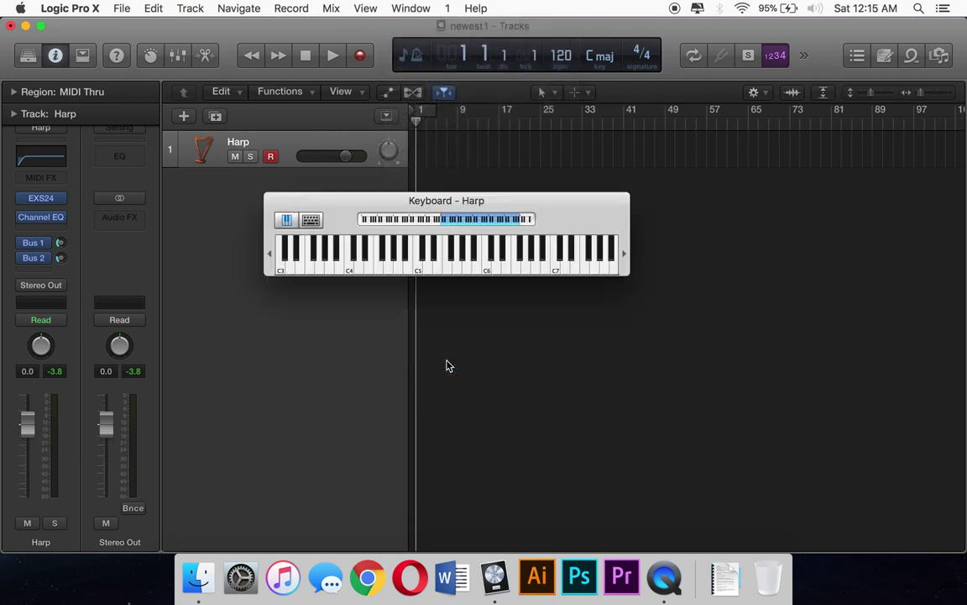
left_click(312, 220)
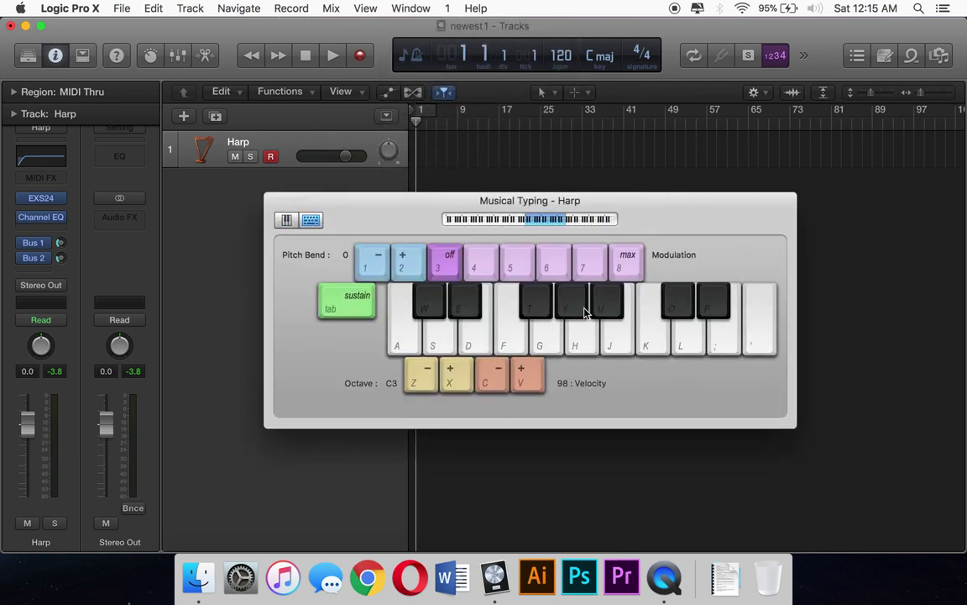
key("k")
key("h")
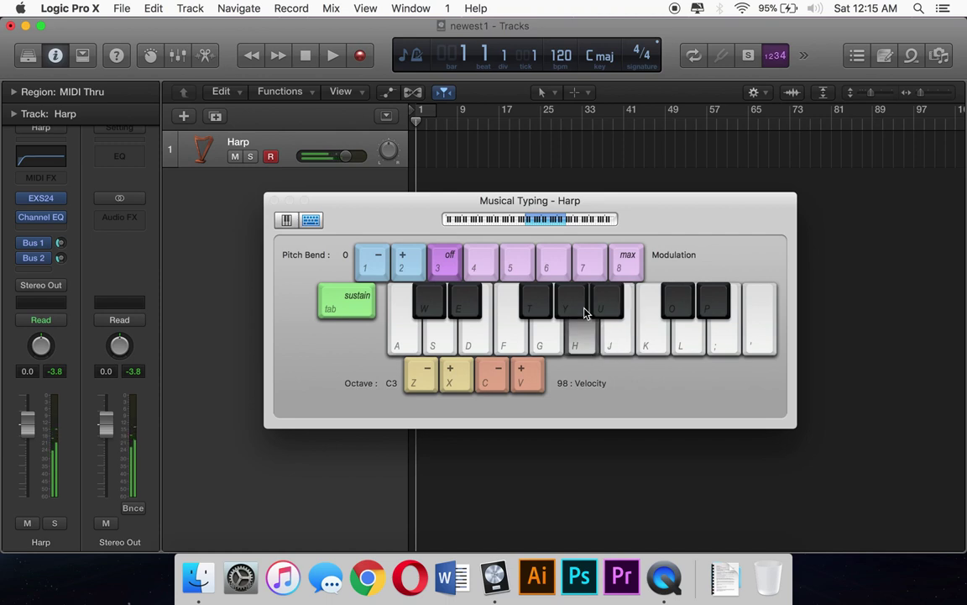
Lower the Musical Typing octave to C2 and audition harp notes in that range.
left_click(435, 382)
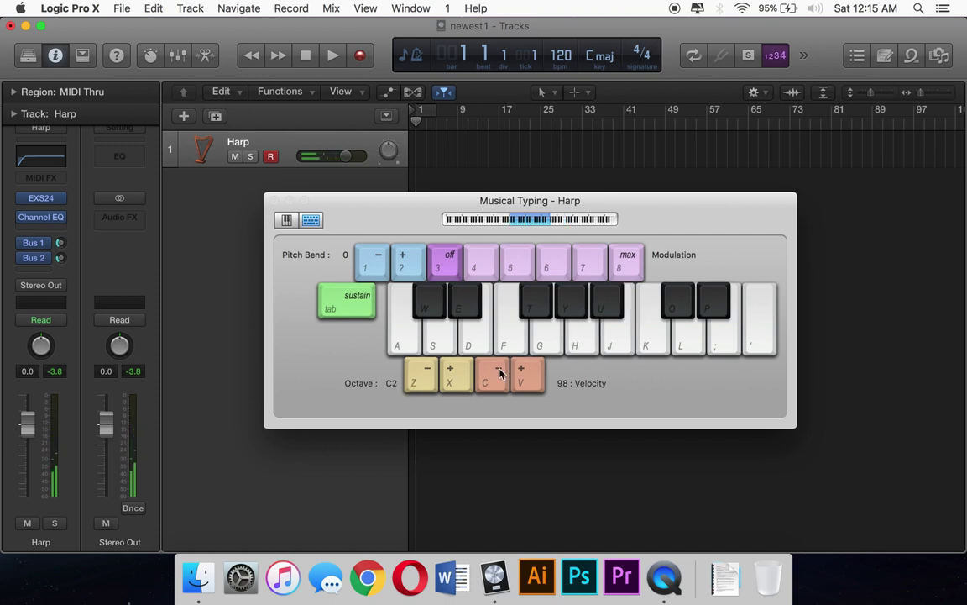
key("g")
key("s")
key("f")
key("h")
key("j")
key("a")
key("d")
key("h")
key("k")
Record a harp part from bar 1 to about bar 36, mixing single melody notes with chords such as Dm7, Cmaj7, Fmaj7 and Em7.
left_click(362, 57)
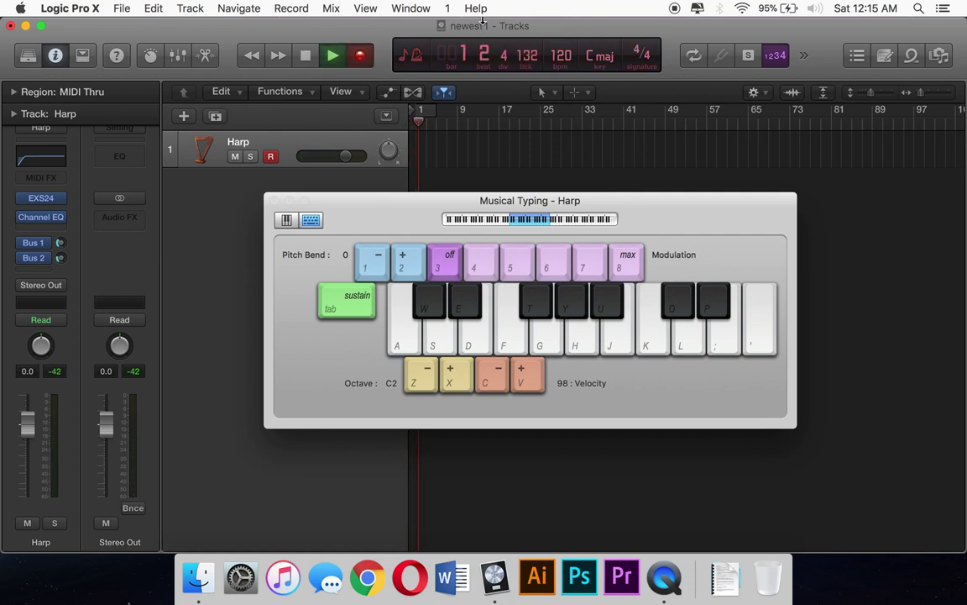
key("l")
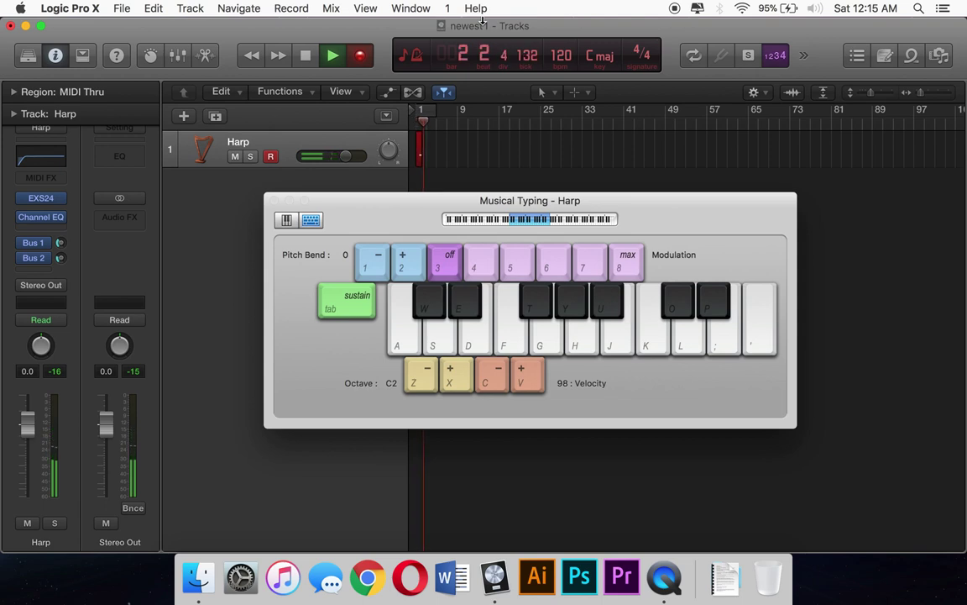
key("k")
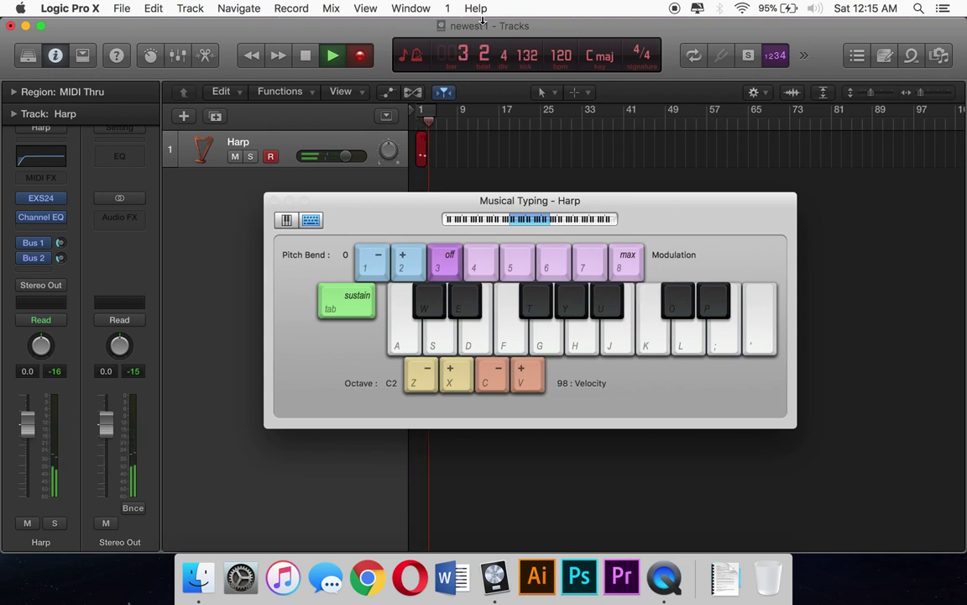
key("f")
key("h")
key("k")
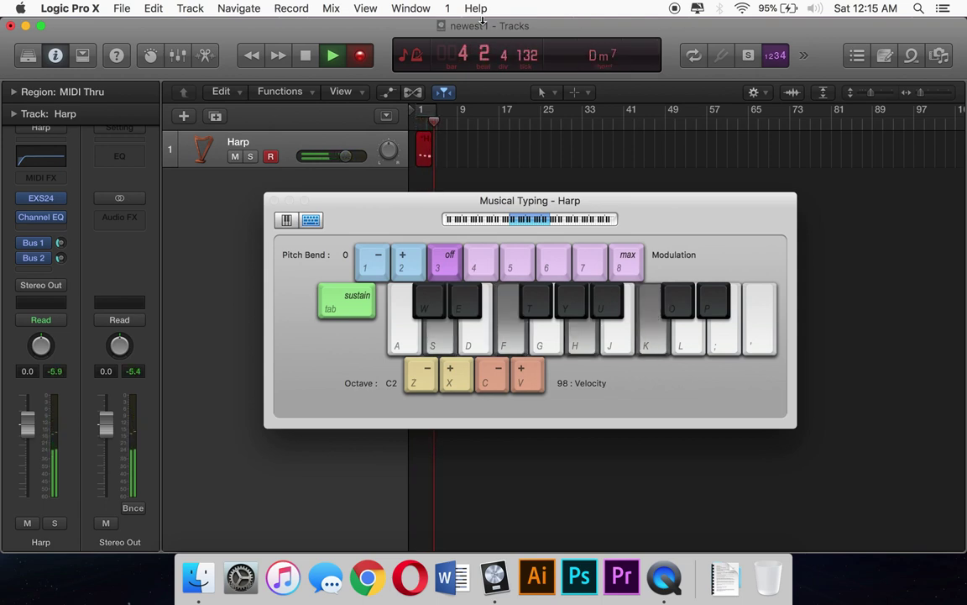
key("h")
key("k")
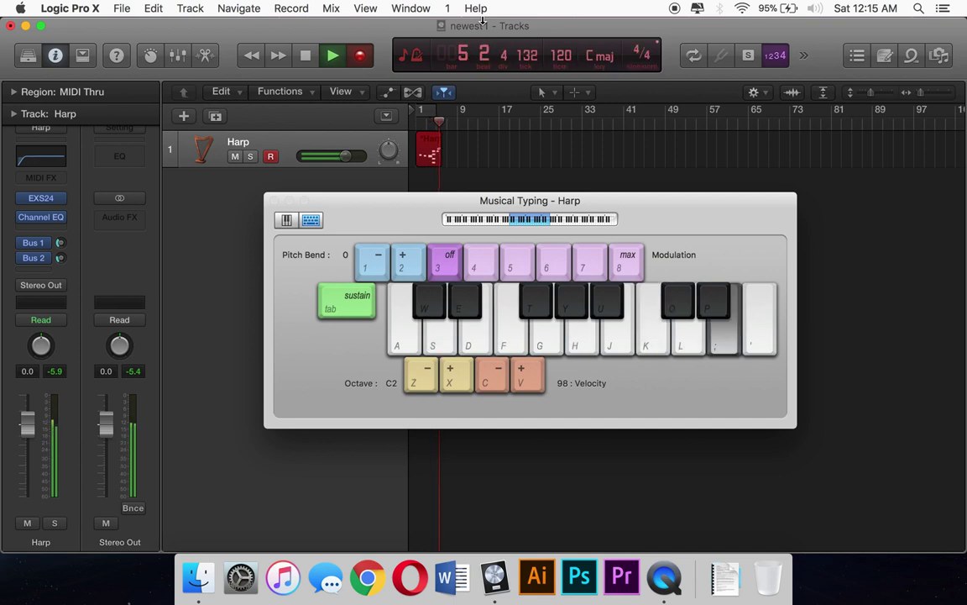
key("a")
key("d")
key("g")
key("j")
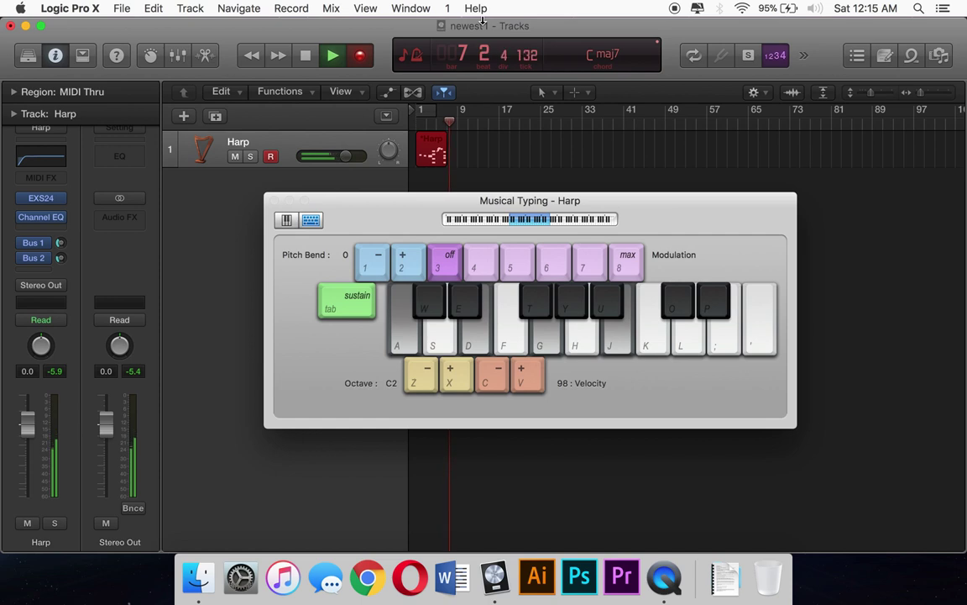
key("f")
key("h")
key("k")
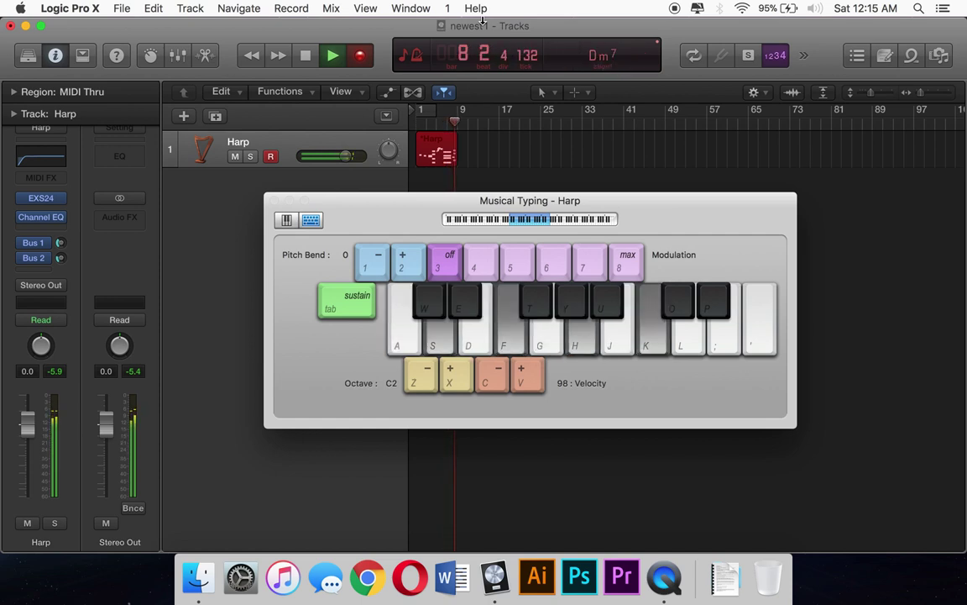
key("d")
key("g")
key("j")
key("l")
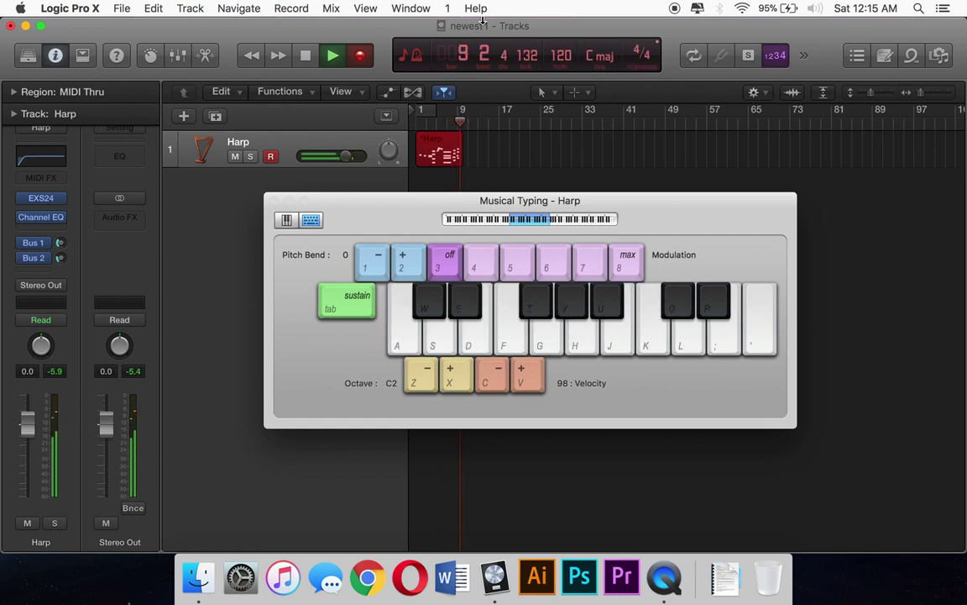
key("l")
key("semicolon")
key("apostrophe")
key("semicolon")
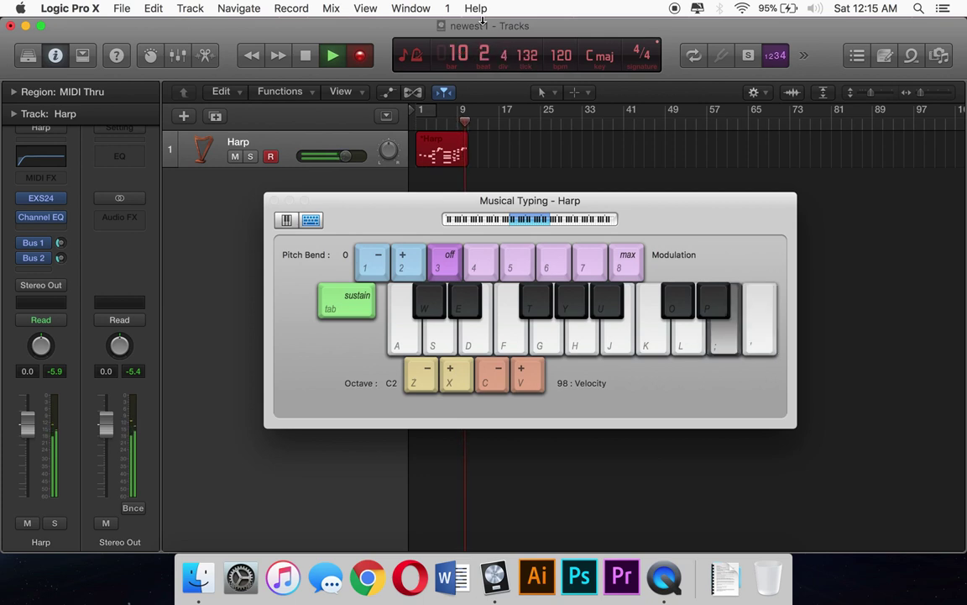
key("l")
key("s")
key("h")
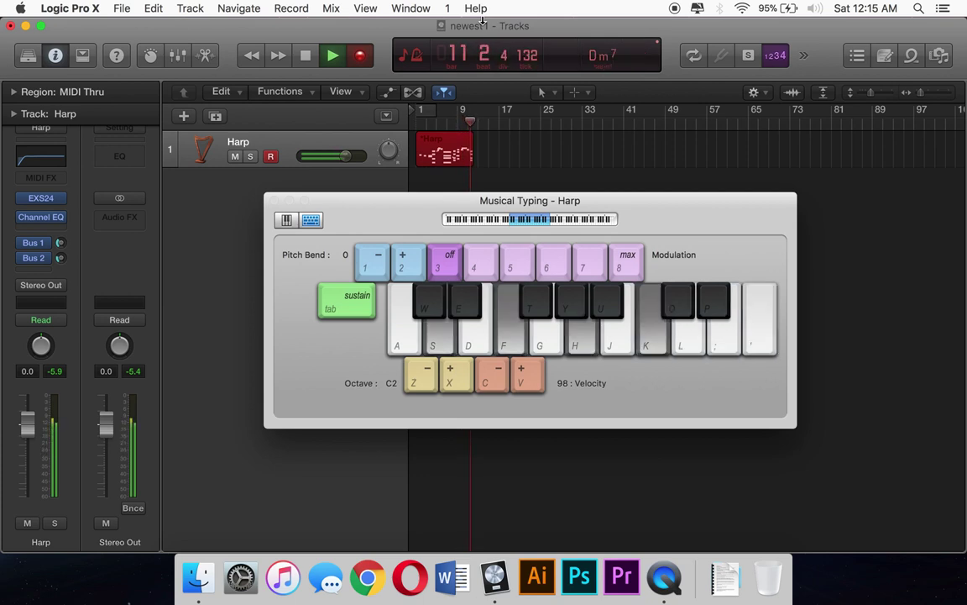
key("f")
key("k")
key("a")
key("d")
key("g")
key("j")
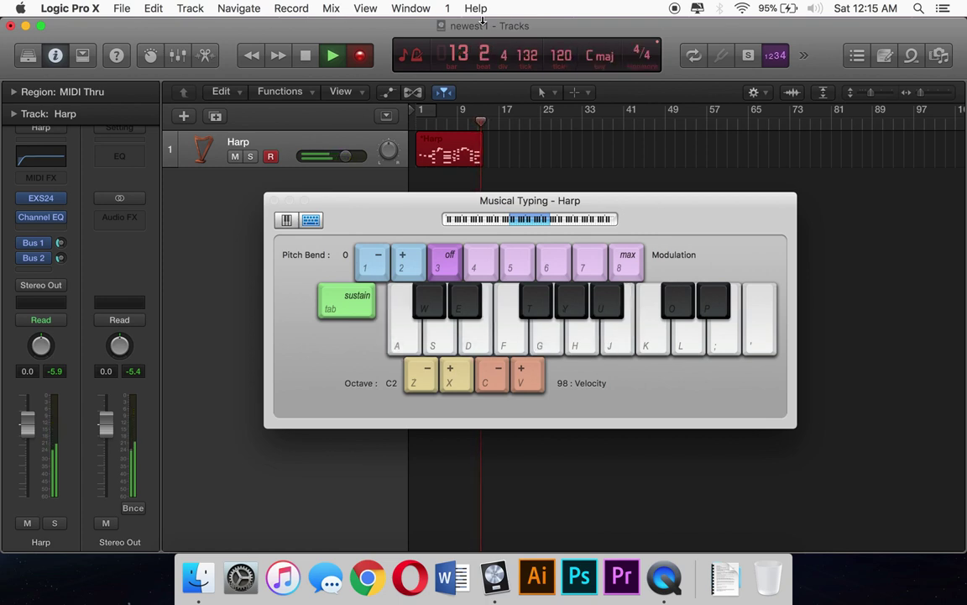
key("l")
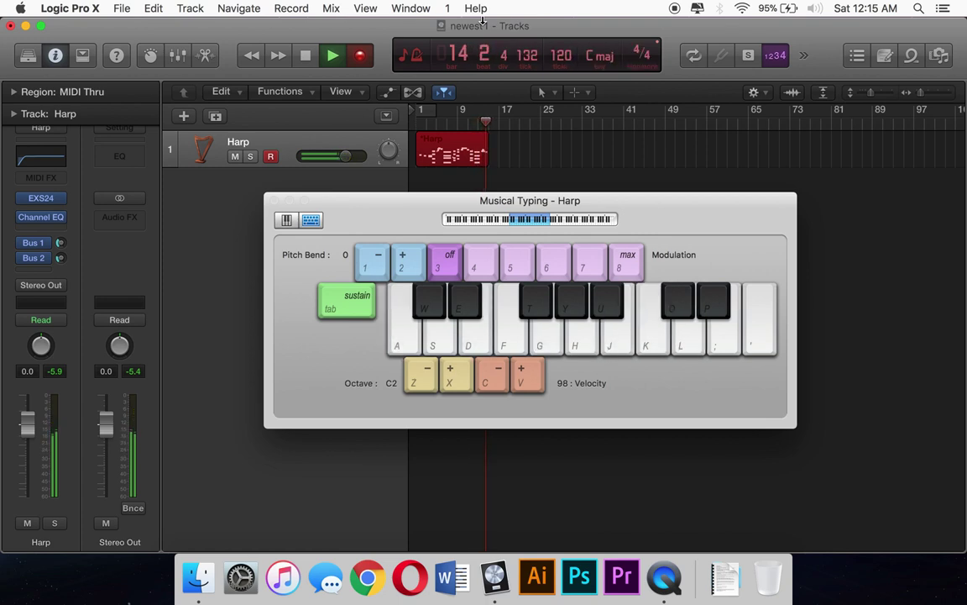
key("s")
key("f")
key("h")
key("k")
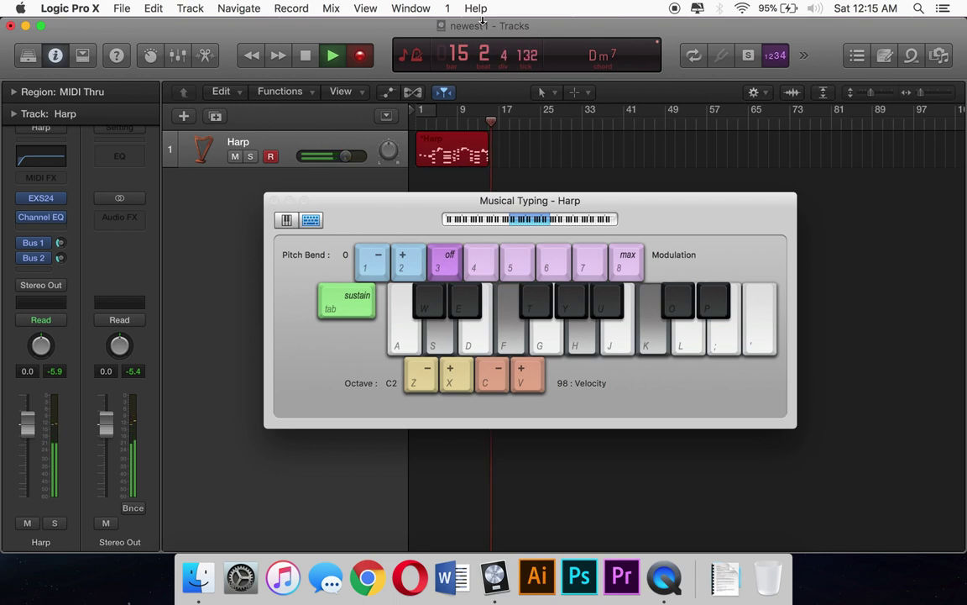
key("j")
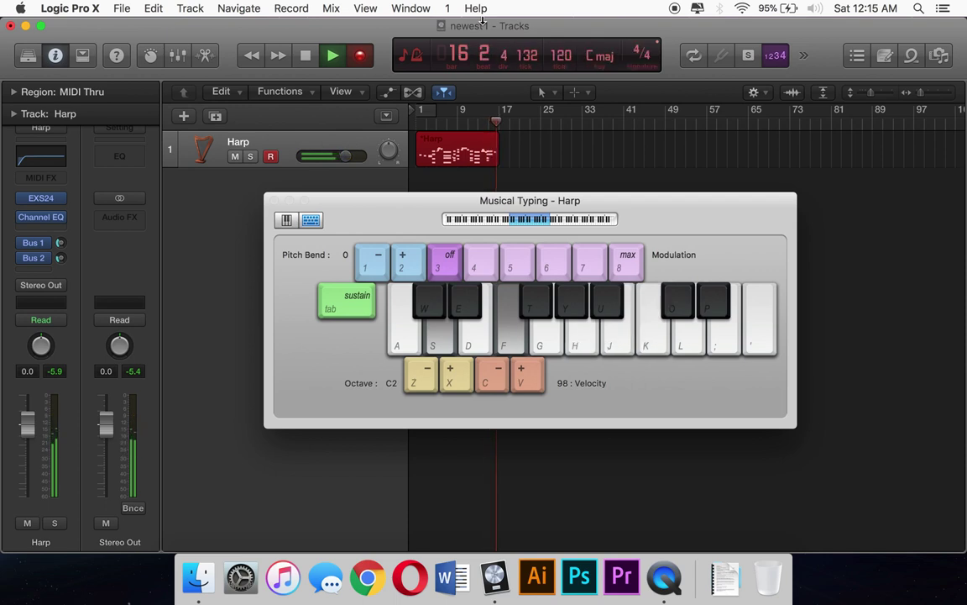
key("h")
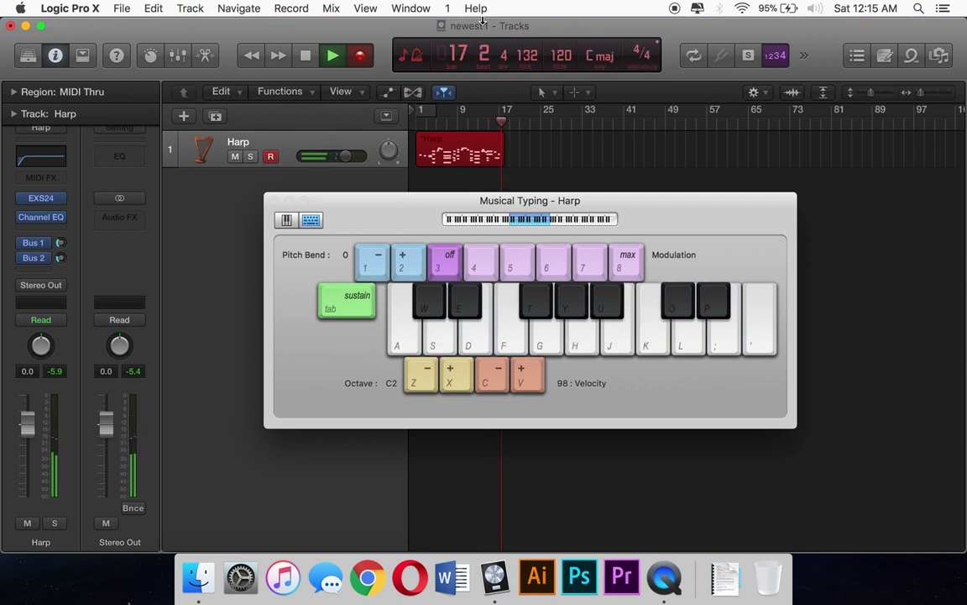
key("f")
key("h")
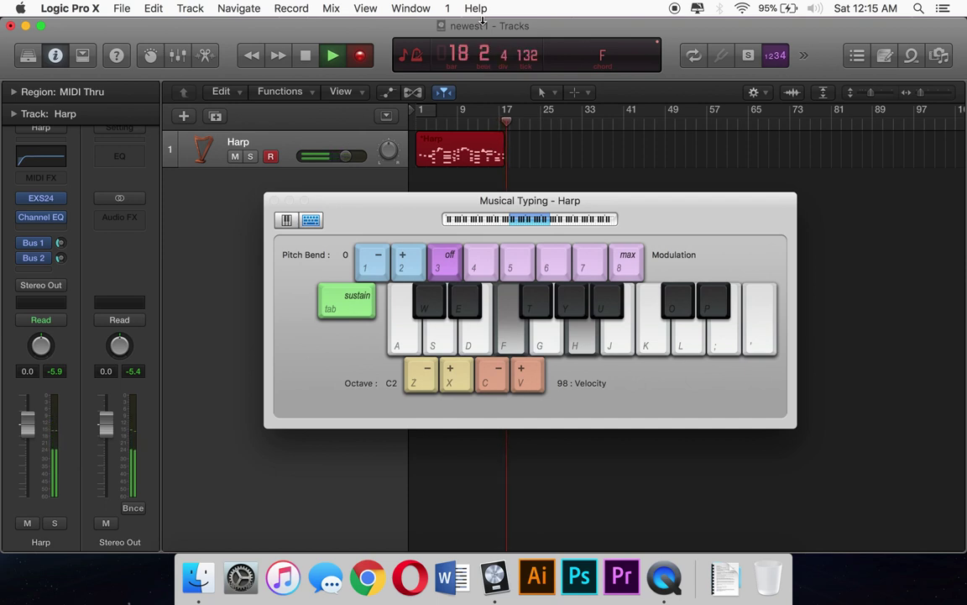
key("a")
key("d")
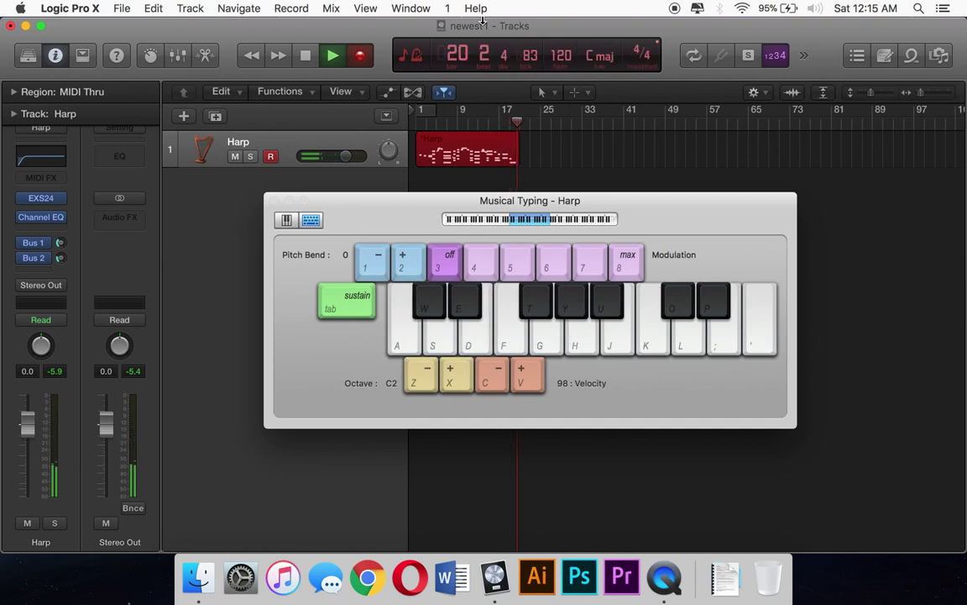
key("j")
key("k")
key("l")
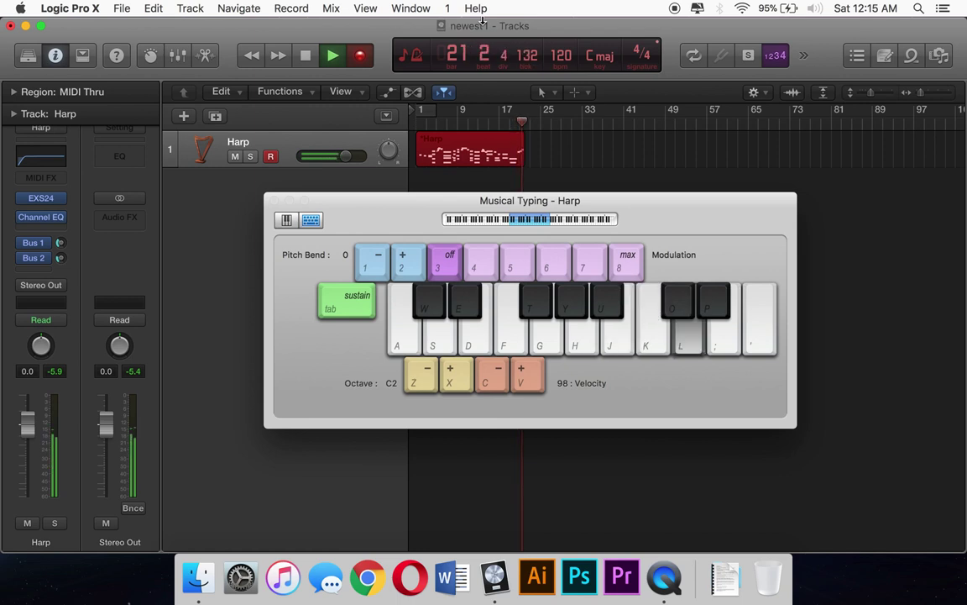
key("k")
key("f")
key("h")
key("k")
key("semicolon")
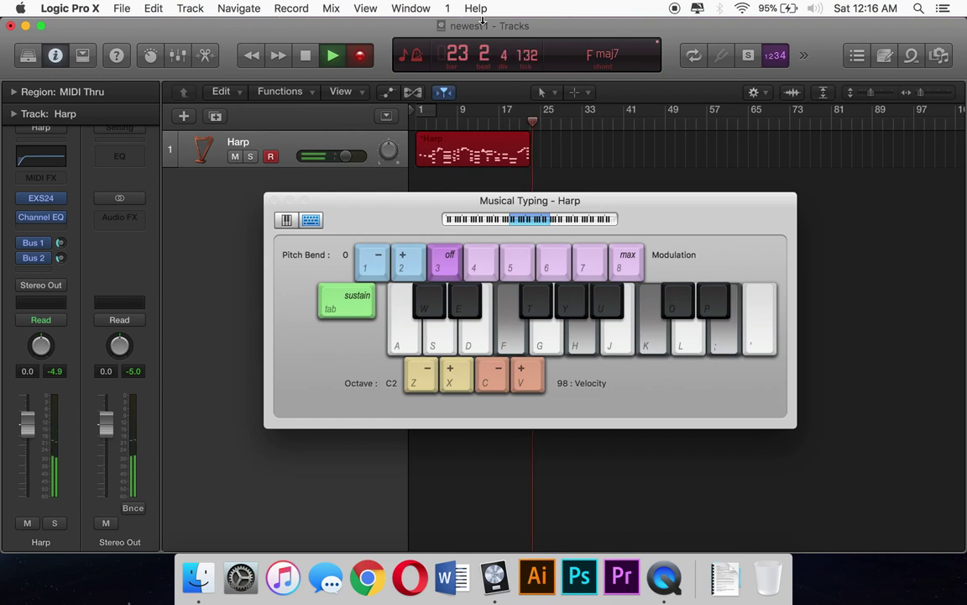
key("semicolon")
key("semicolon")
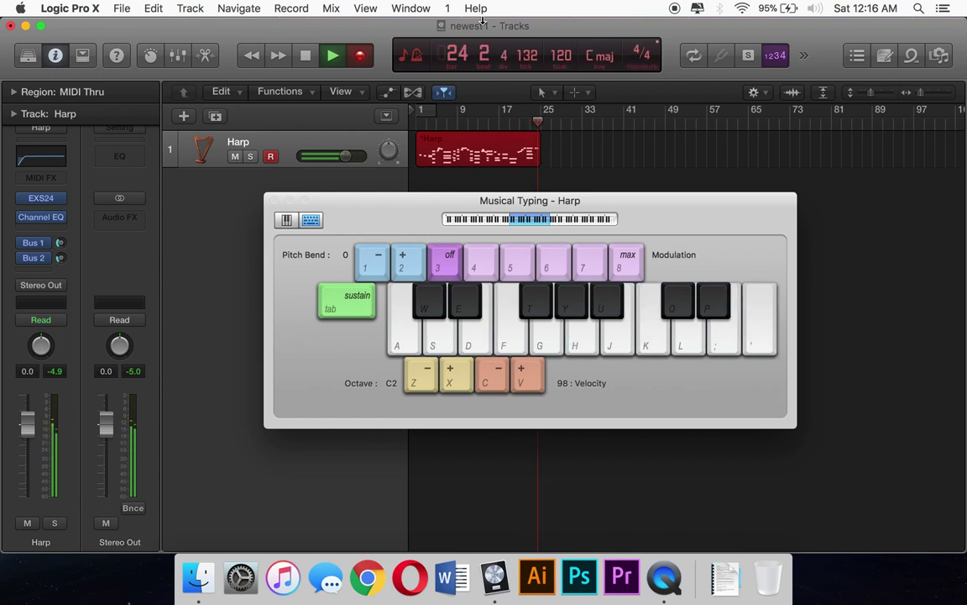
key("l")
key("d")
key("g")
key("j")
key("l")
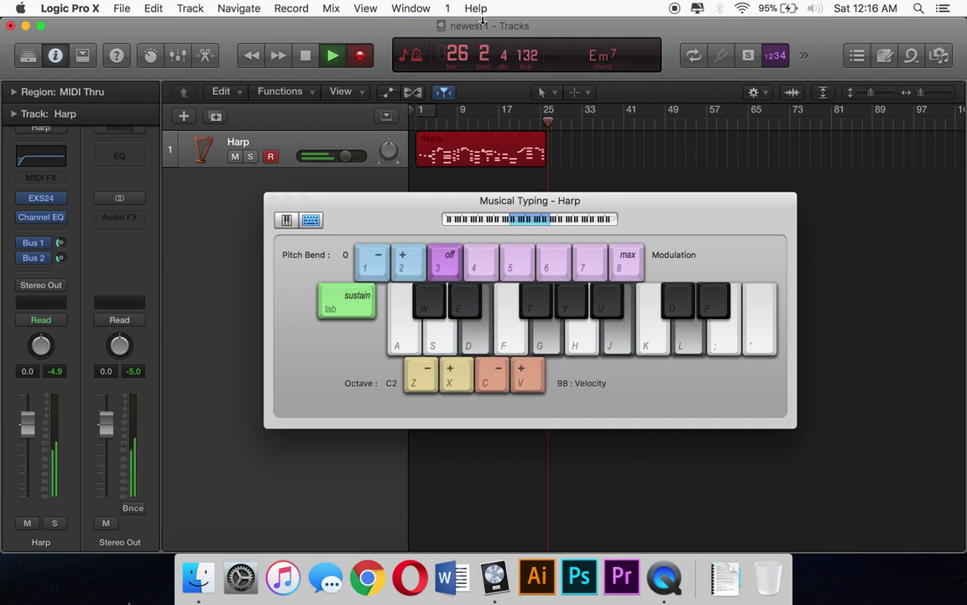
key("k")
key("l")
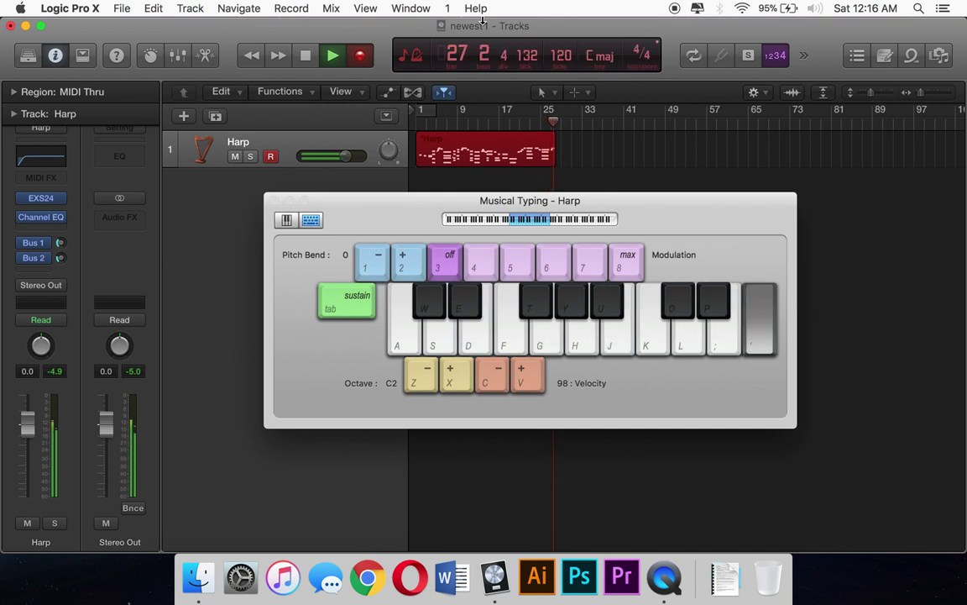
key("k")
key("g")
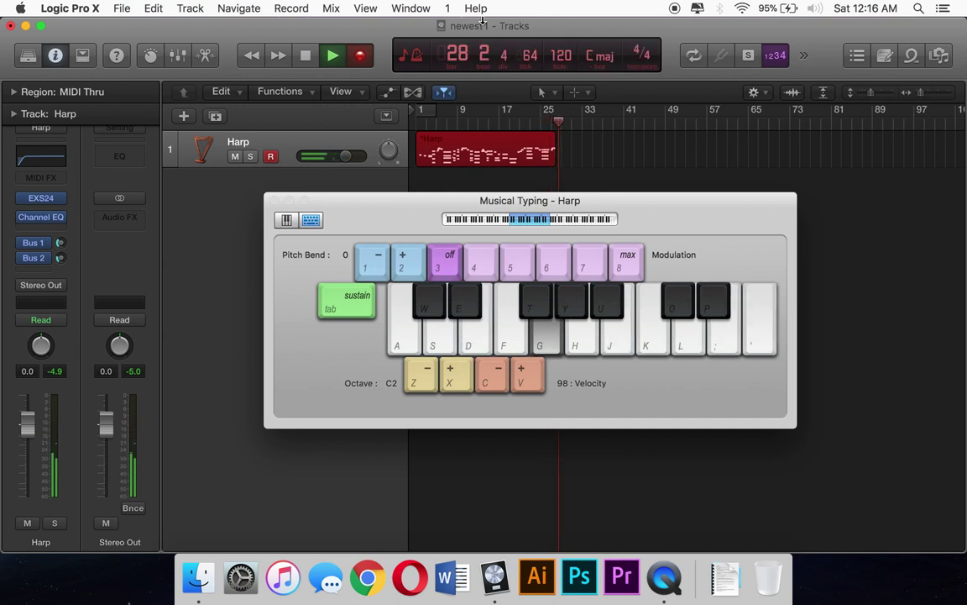
key("d")
key("j")
key("l")
key("f")
key("h")
key("k")
key("semicolon")
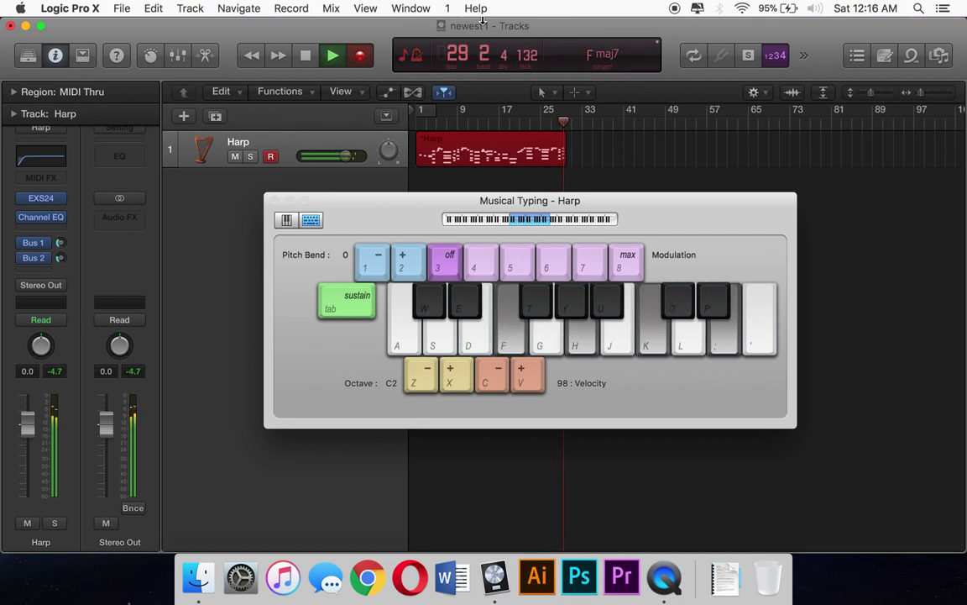
key("apostrophe")
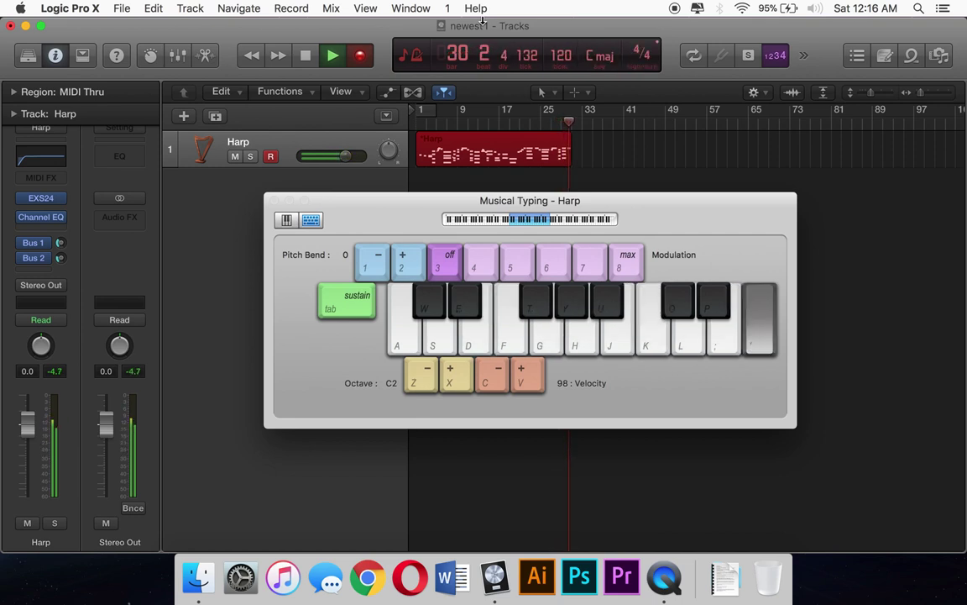
key("o")
key("k")
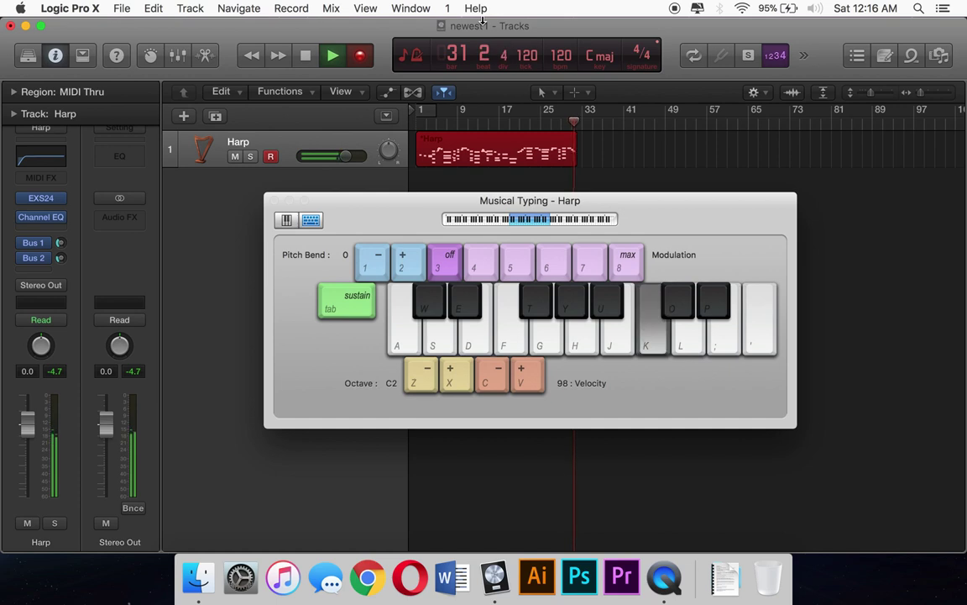
key("j")
key("f")
key("k")
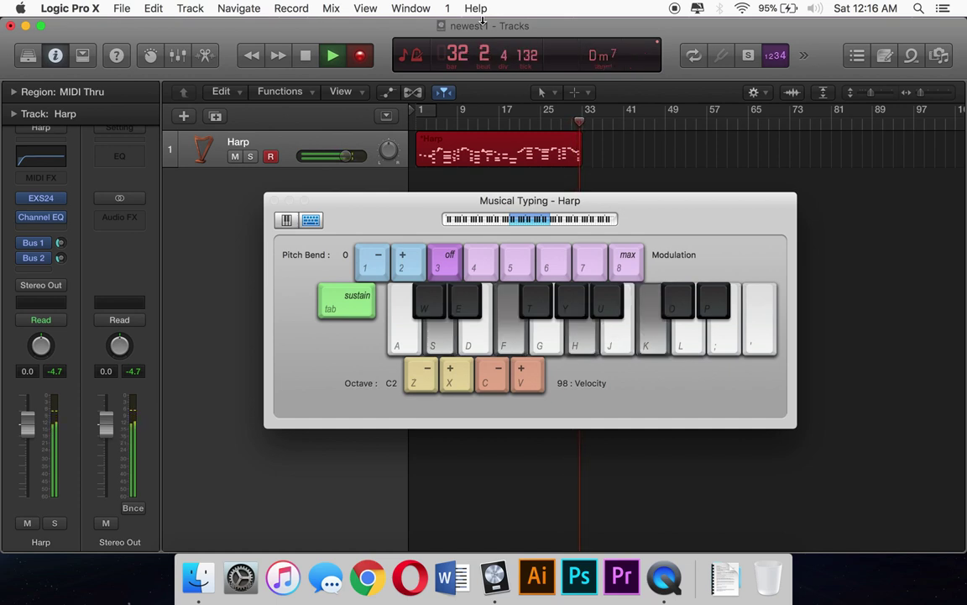
key("h")
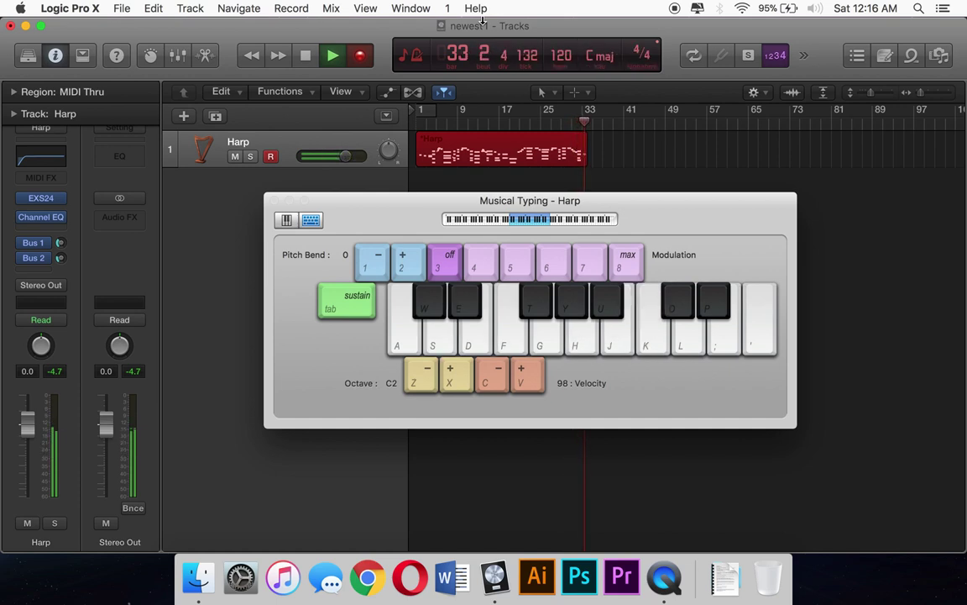
key("g")
key("f")
key("g")
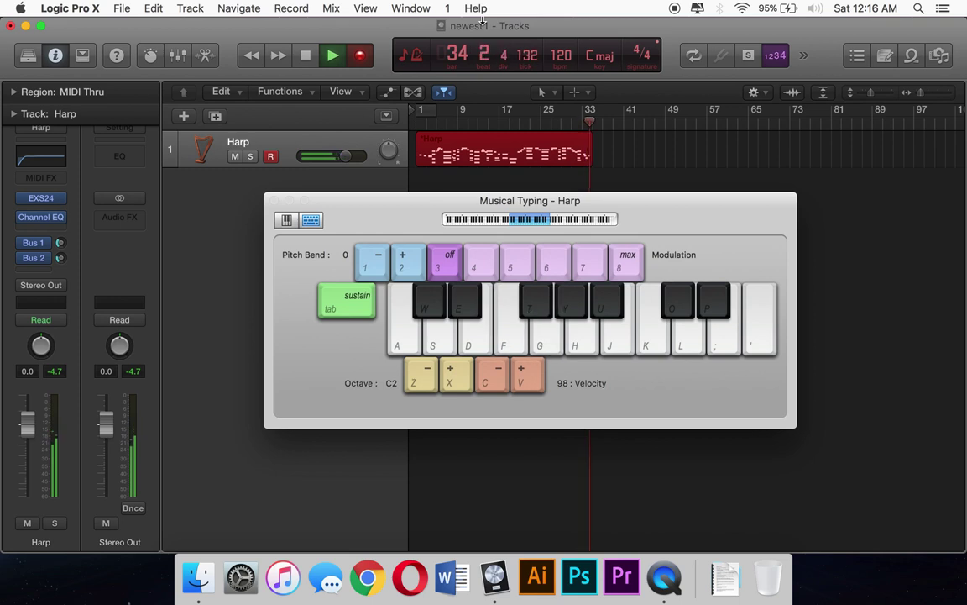
key("j")
key("f")
key("j")
key("l")
key("s")
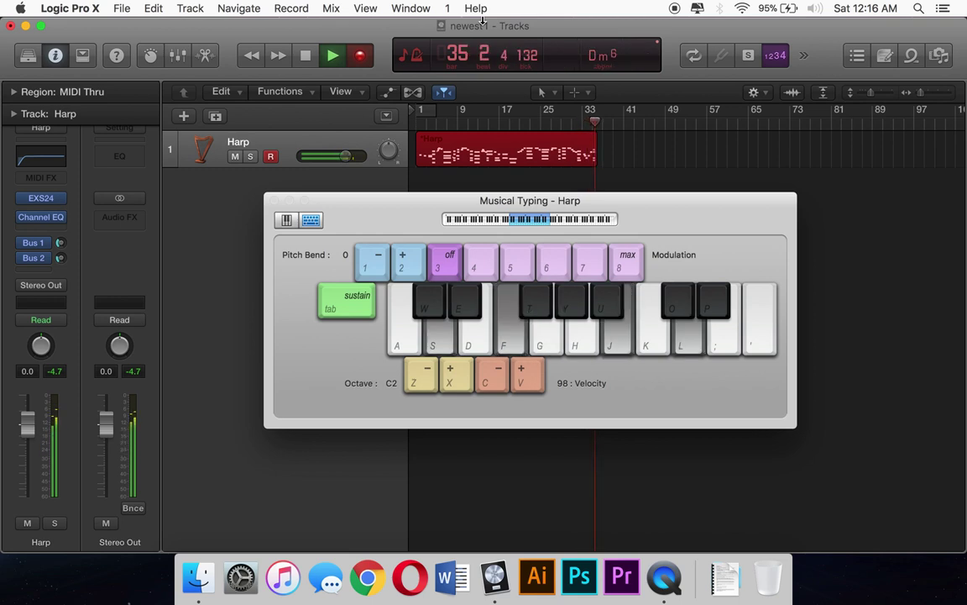
key("j")
key("l")
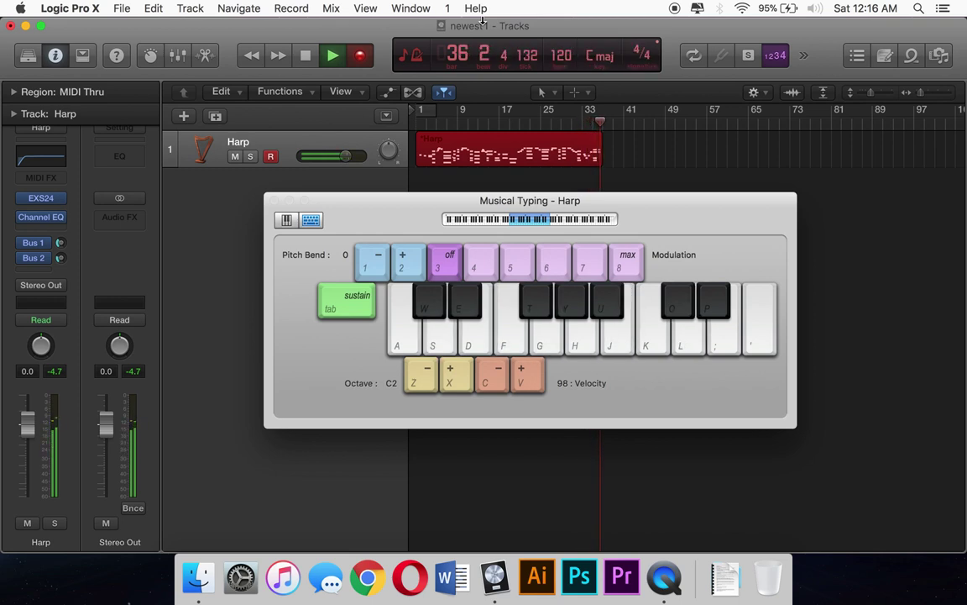
Continue recording the harp melody as single notes at octave C2, from bar 36 to about bar 43.
key("l")
key("apostrophe")
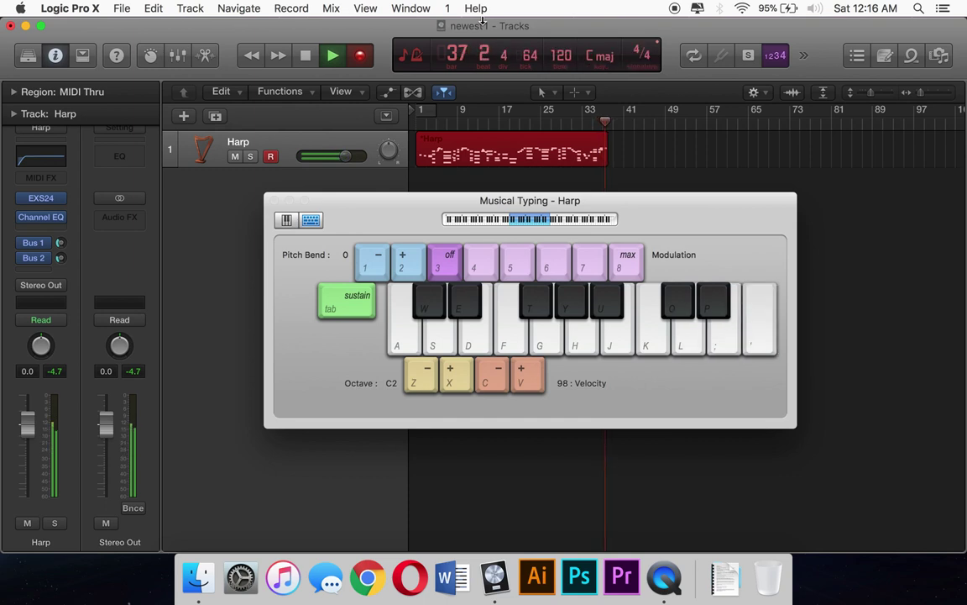
key("semicolon")
key("apostrophe")
key("l")
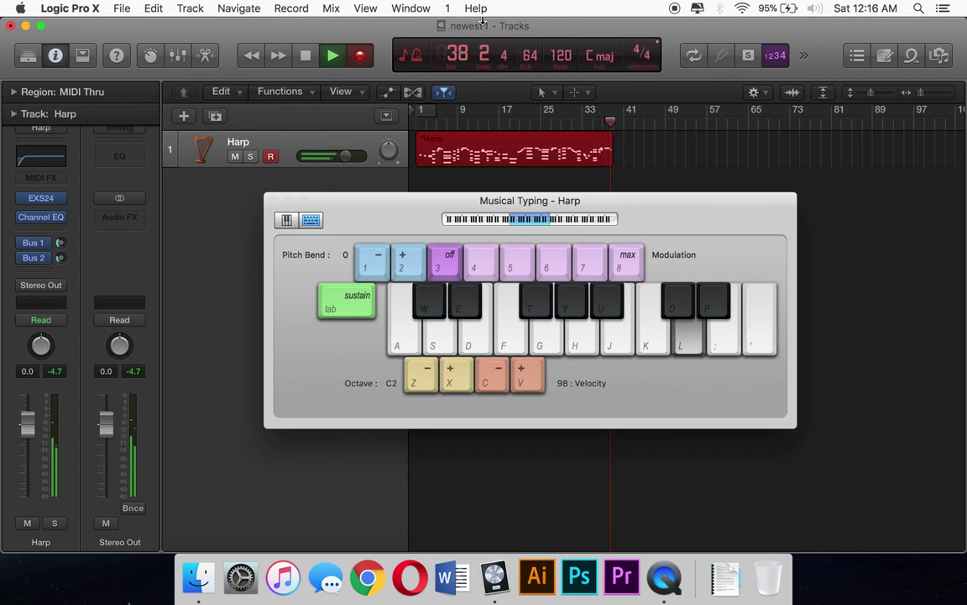
key("j")
key("l")
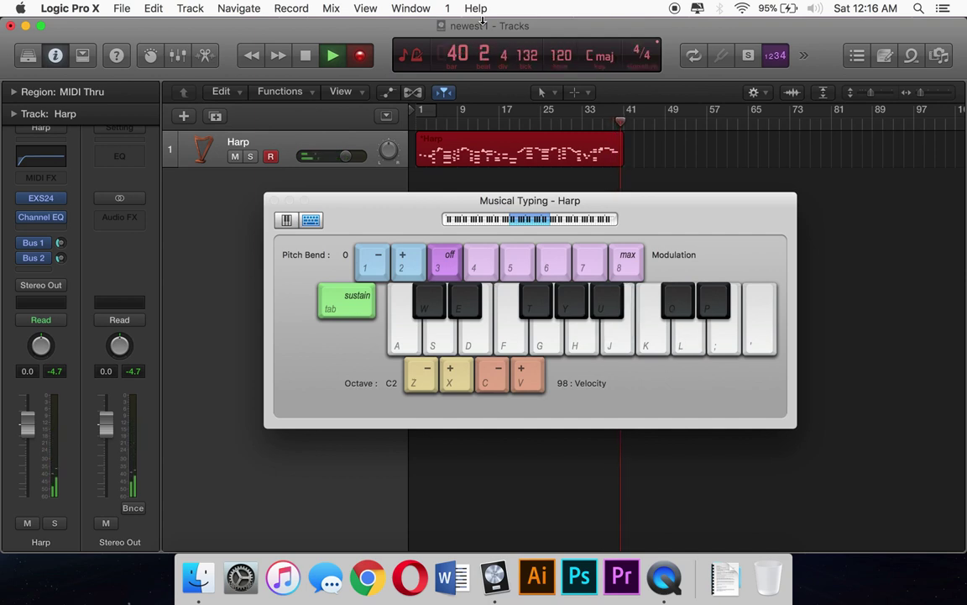
key("semicolon")
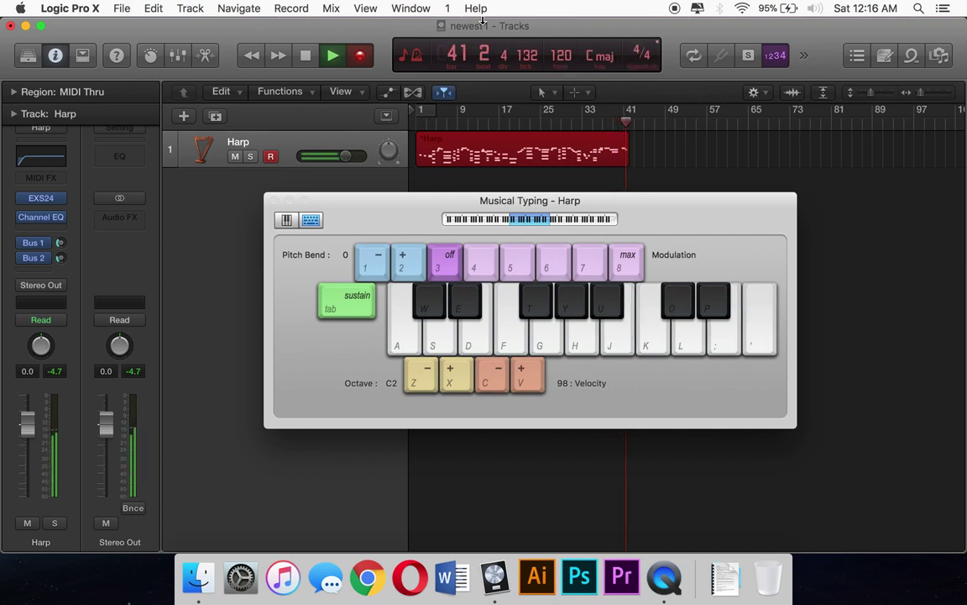
key("j")
key("l")
key("h")
key("k")
key("j")
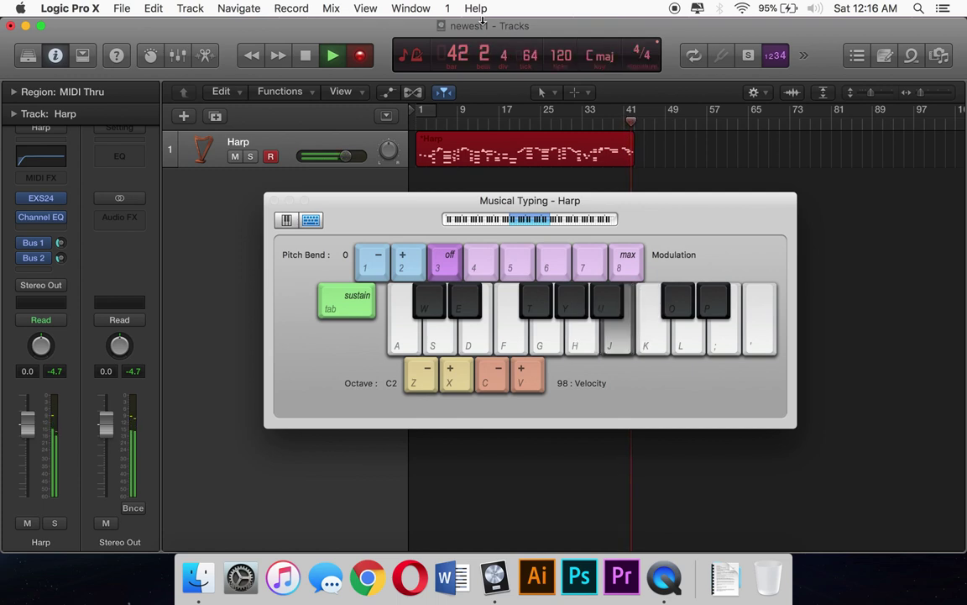
key("g")
key("h")
key("k")
key("j")
key("l")
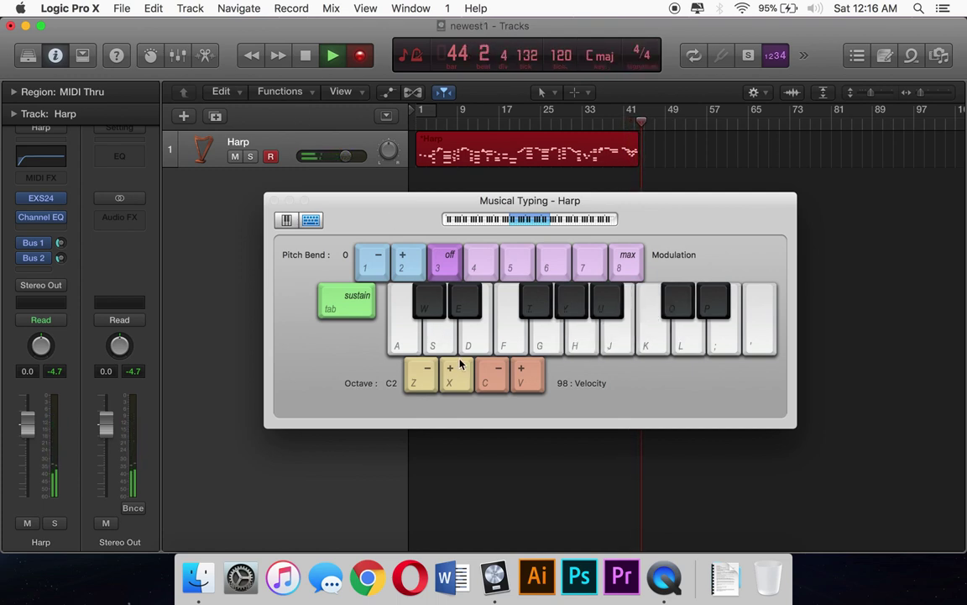
Raise the Musical Typing octave to C3 and record a mostly single-note harp melody from about bar 45 to bar 63.
key("x")
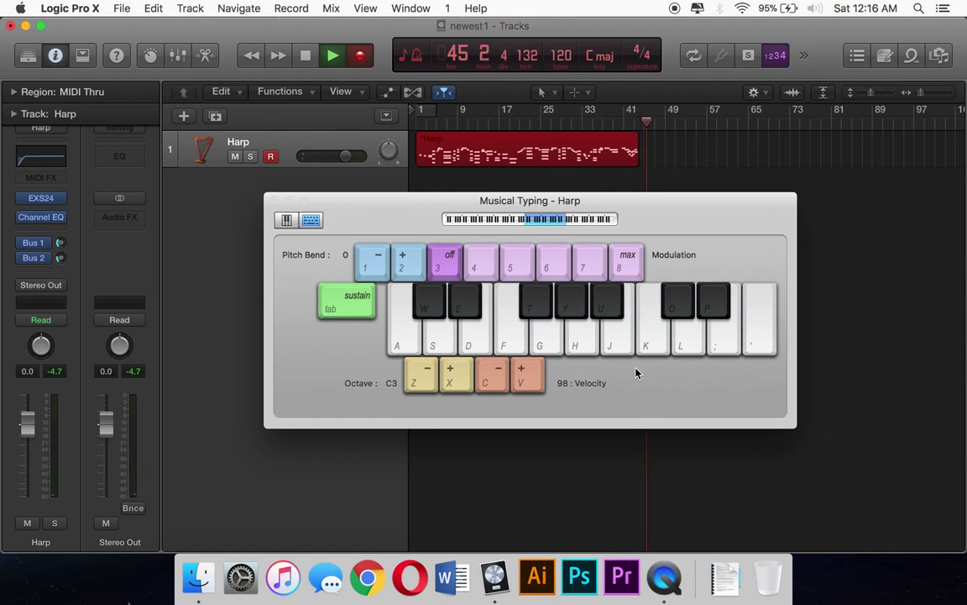
key("d")
key("g")
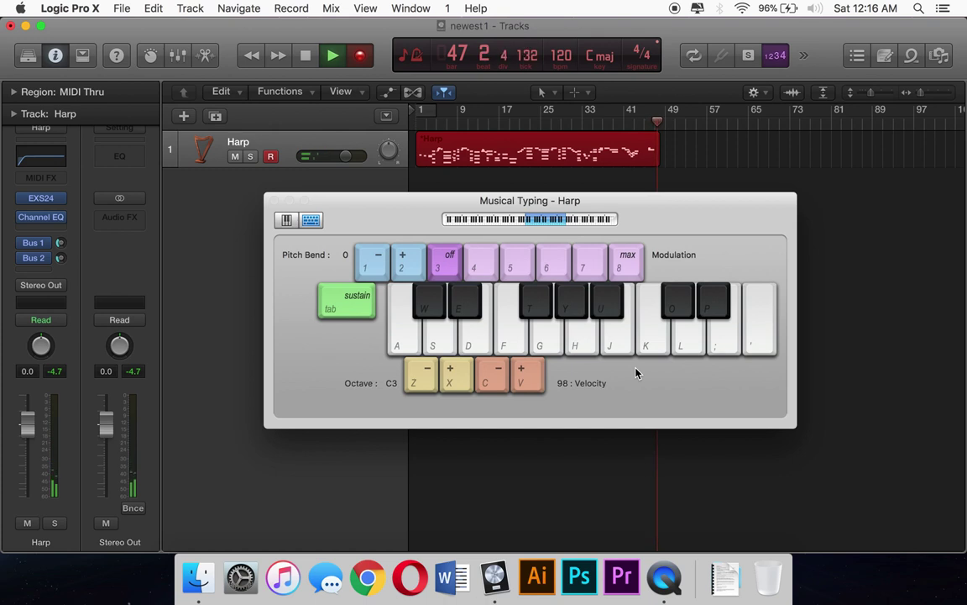
key("h")
key("g")
key("f")
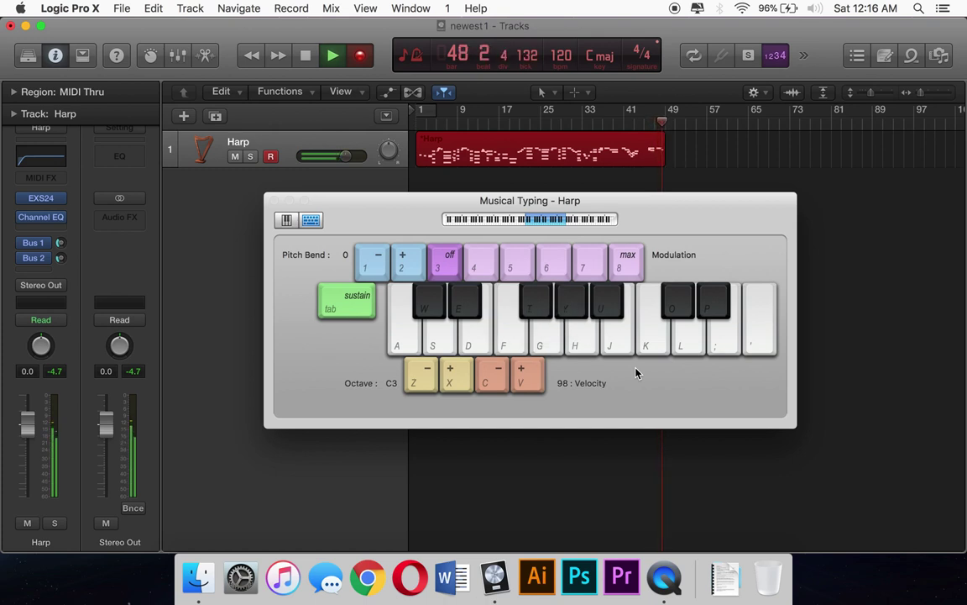
key("a")
key("d")
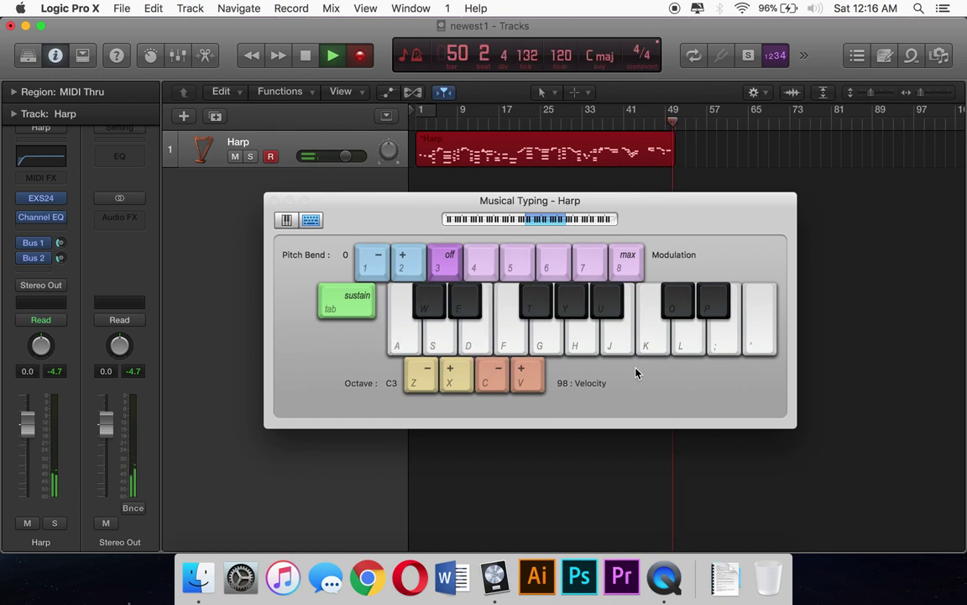
key("g")
key("j")
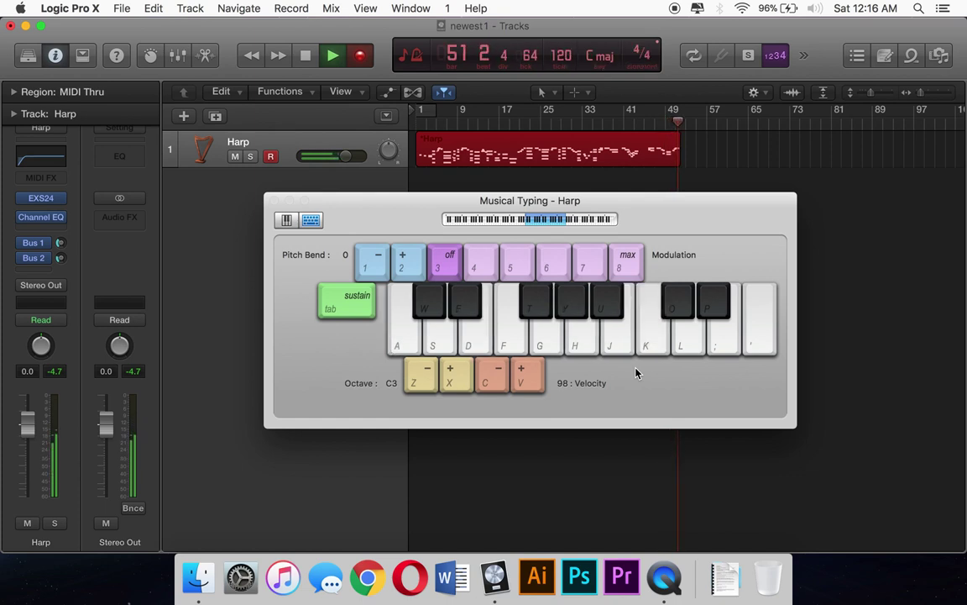
key("h")
key("k")
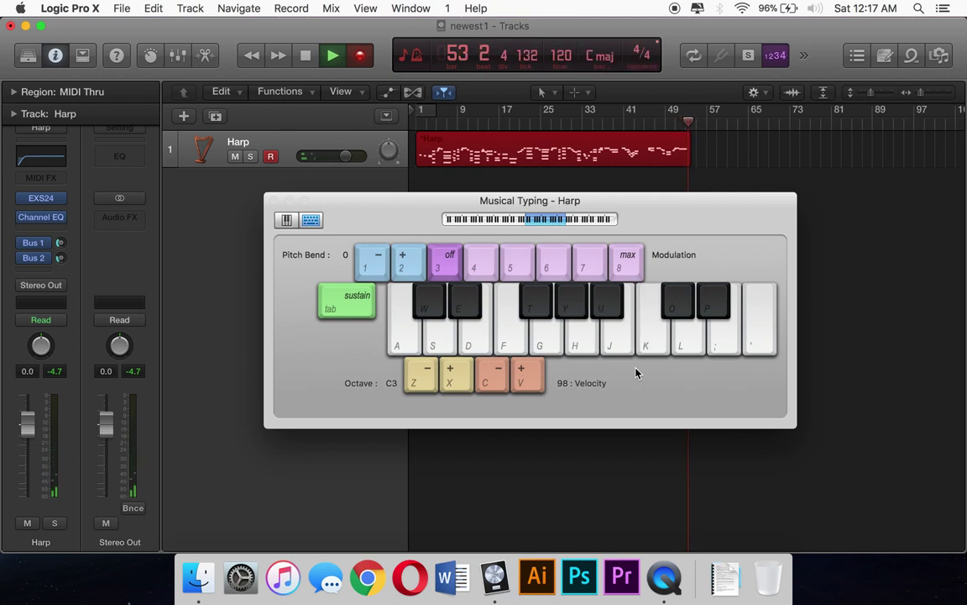
key("k")
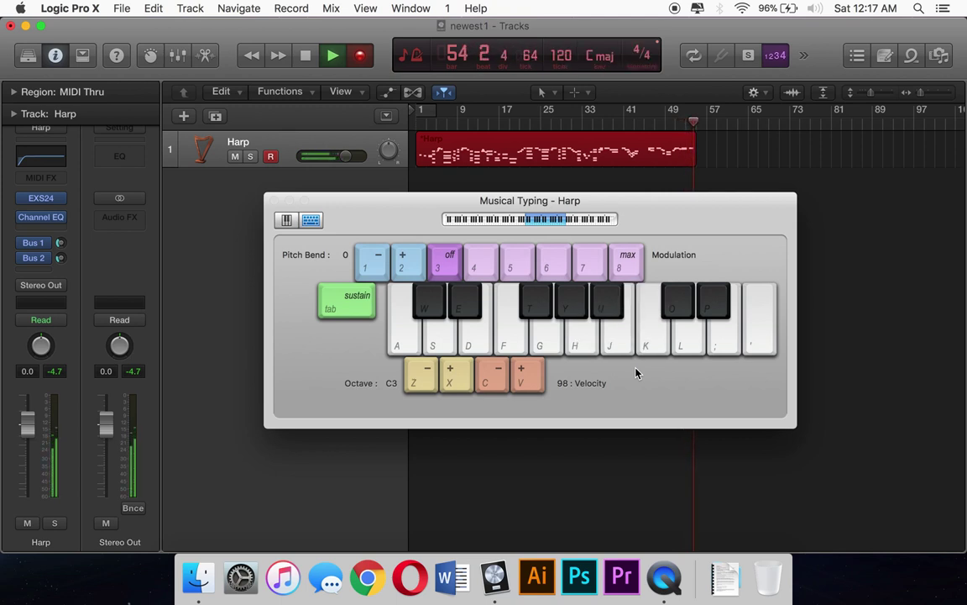
key("h")
key("f")
key("h")
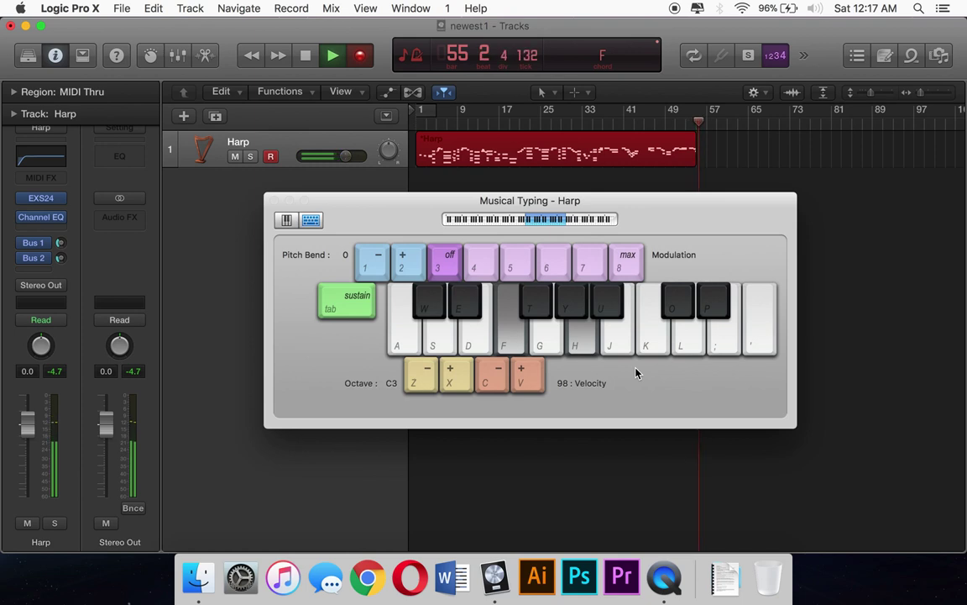
key("h")
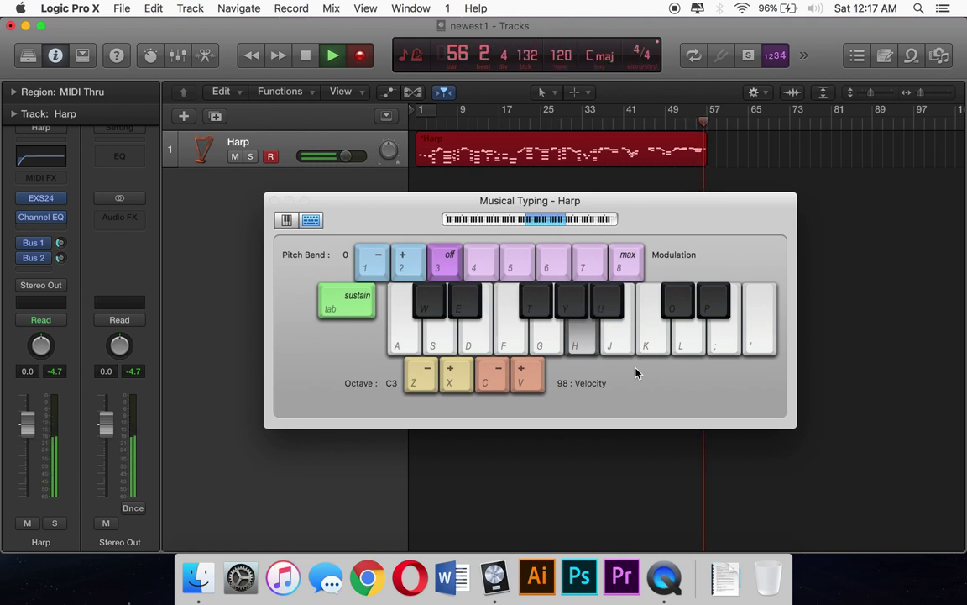
key("g")
key("h")
key("h")
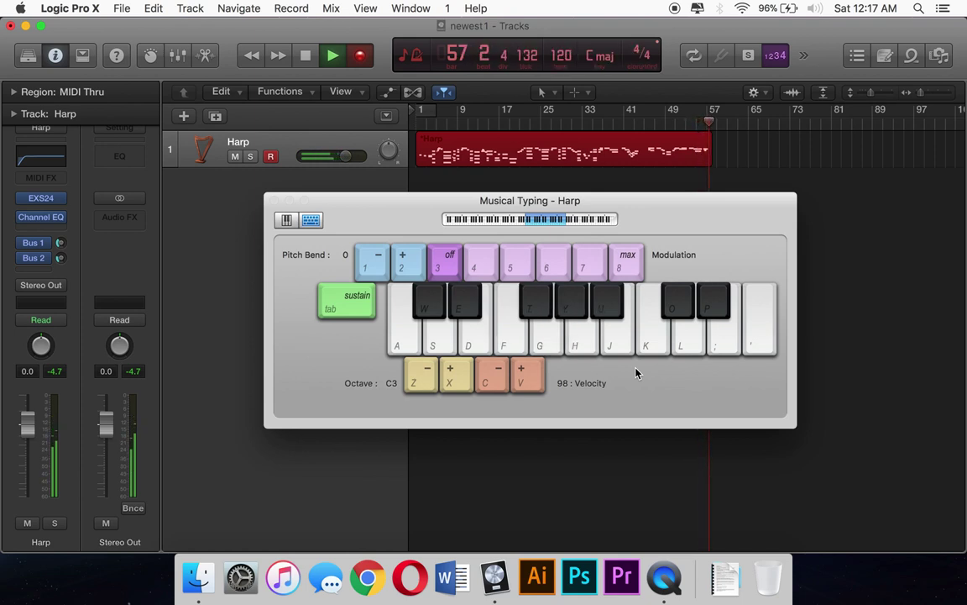
key("j")
key("j")
key("l")
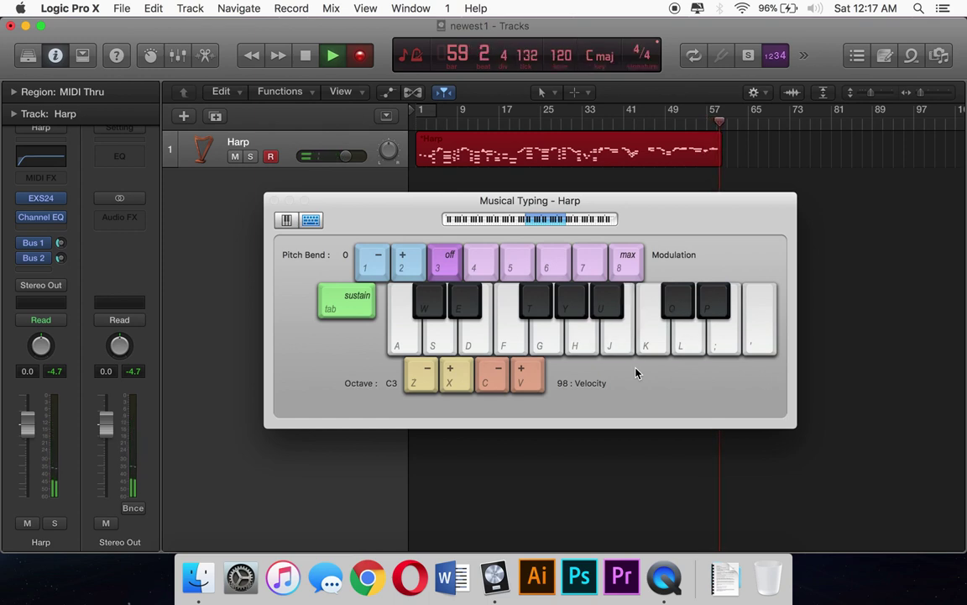
key("l")
key("j")
key("j")
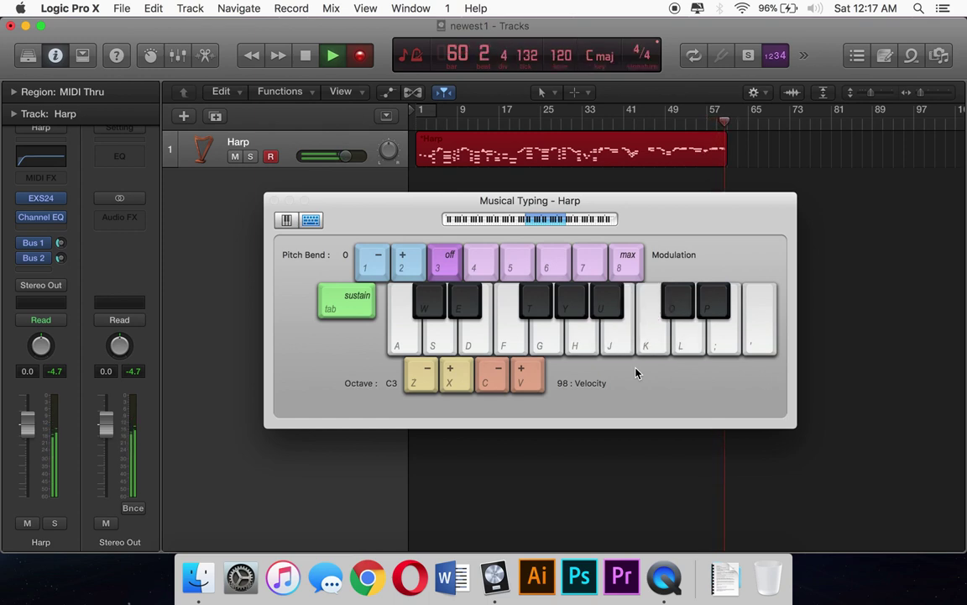
key("h")
key("s")
key("f")
key("g")
key("j")
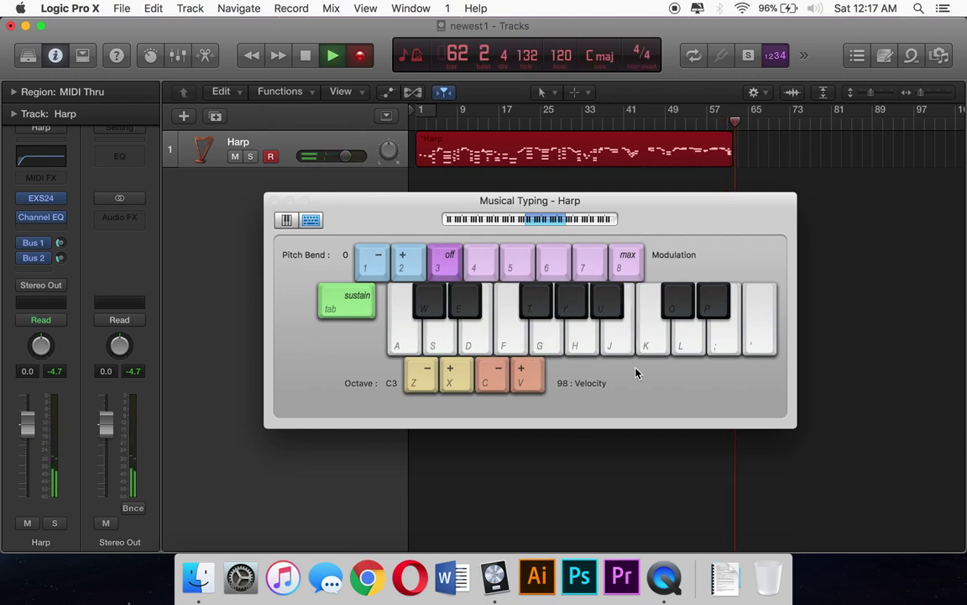
key("l")
key("l")
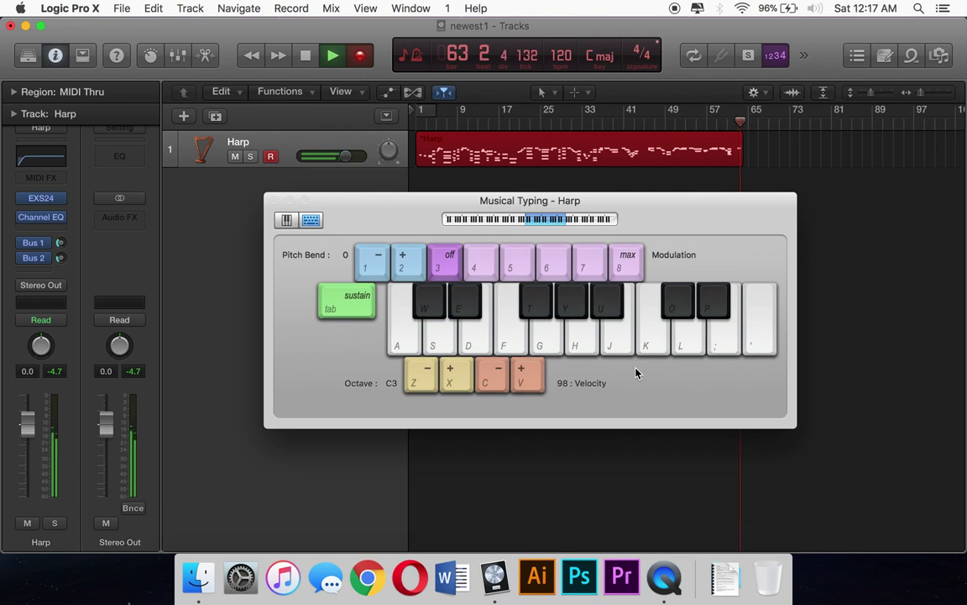
Record a chordal harp passage at octave C3 with chords such as Fmaj7 and Em7, from about bar 63 to bar 69.
key("semicolon")
key("s")
key("f")
key("k")
key("semicolon")
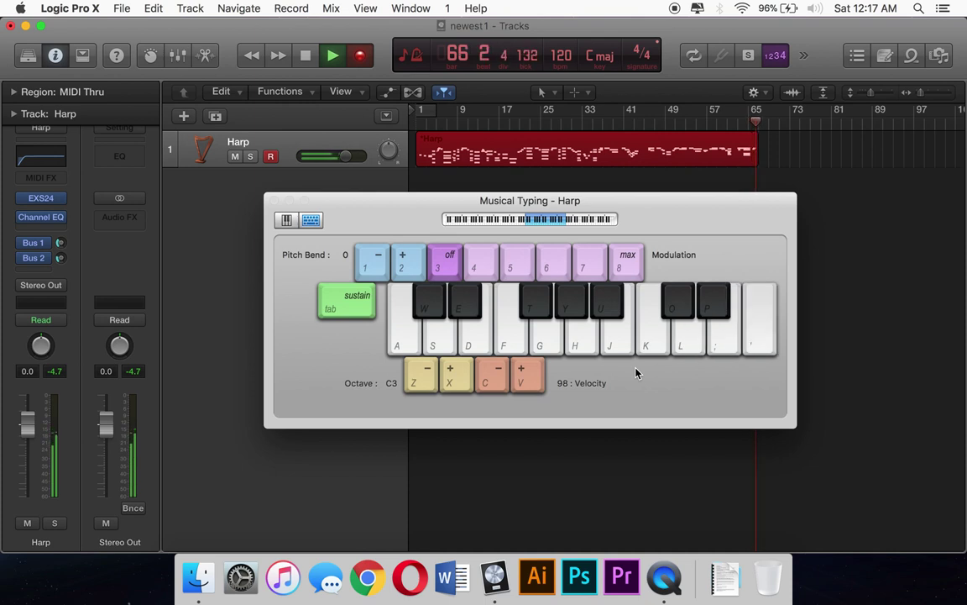
key("f")
key("k")
key("semicolon")
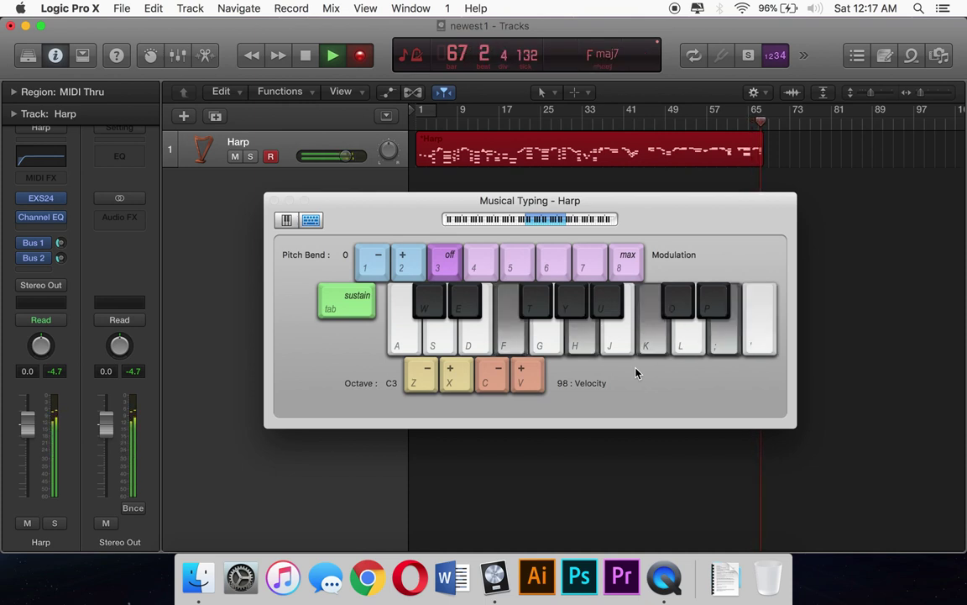
key("d")
key("g")
key("j")
key("l")
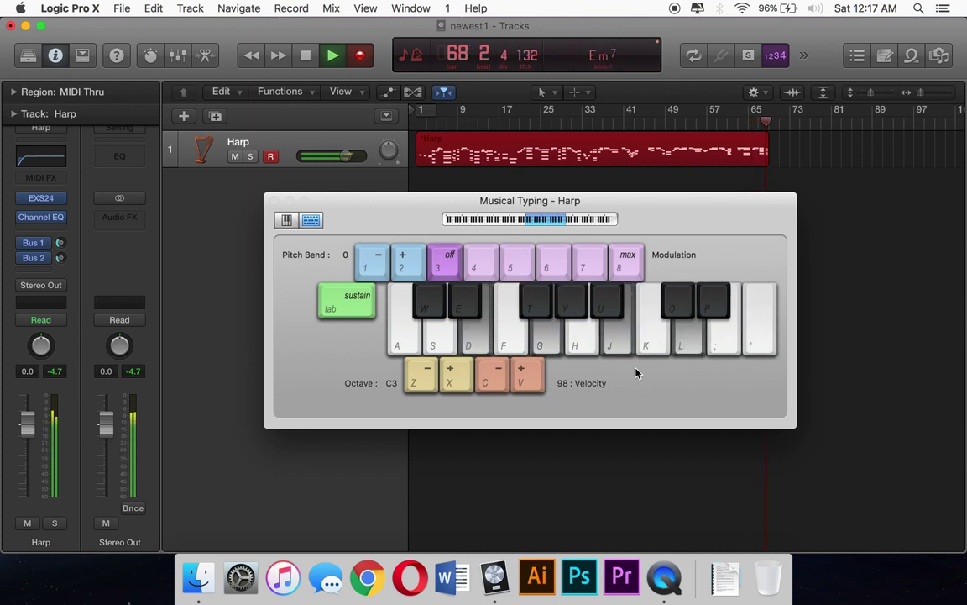
key("g")
key("d")
key("j")
key("l")
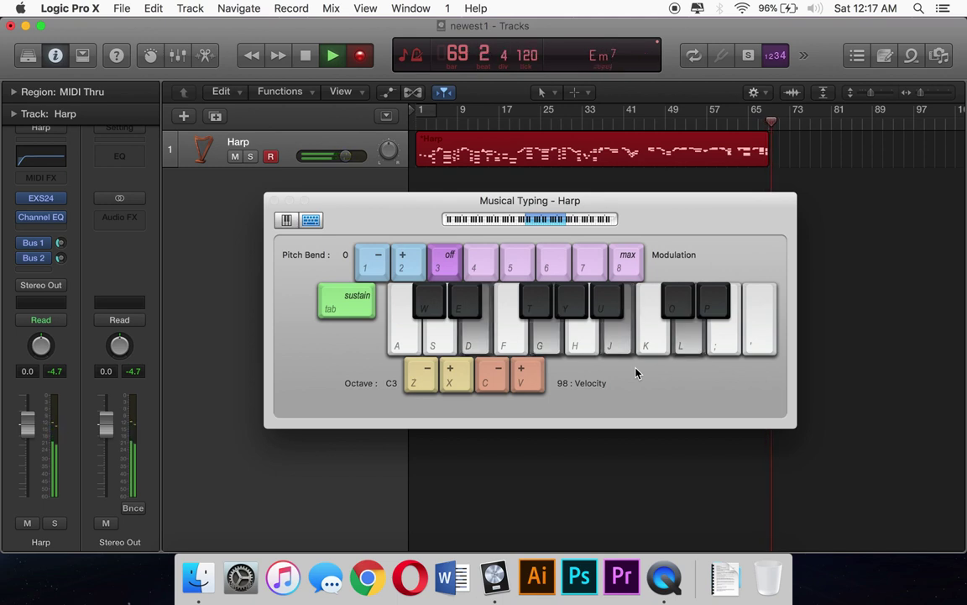
Record a single-note harp melody using A, B, C and G at octave C3, from about bar 69 to bar 72.
key("h")
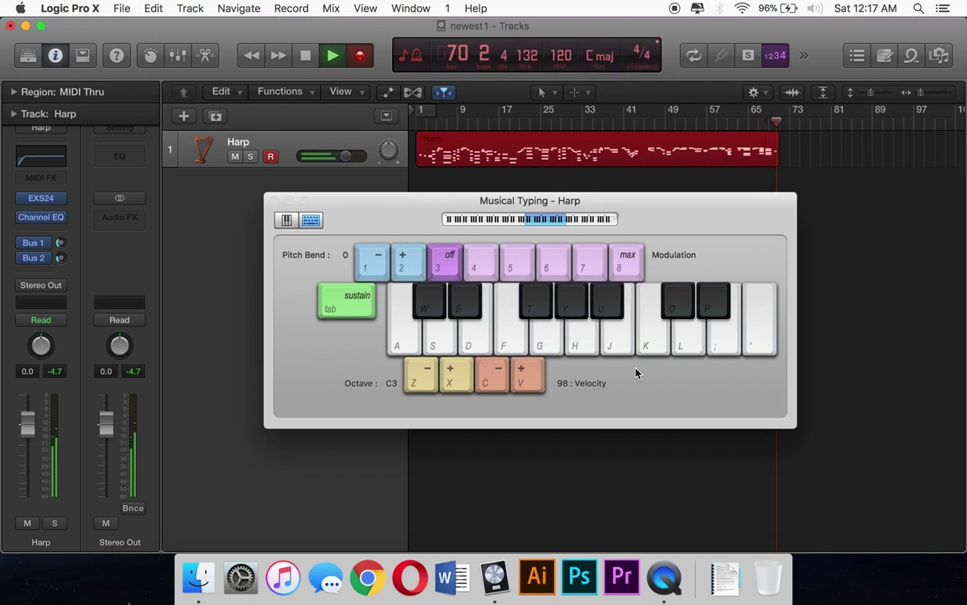
key("j")
key("k")
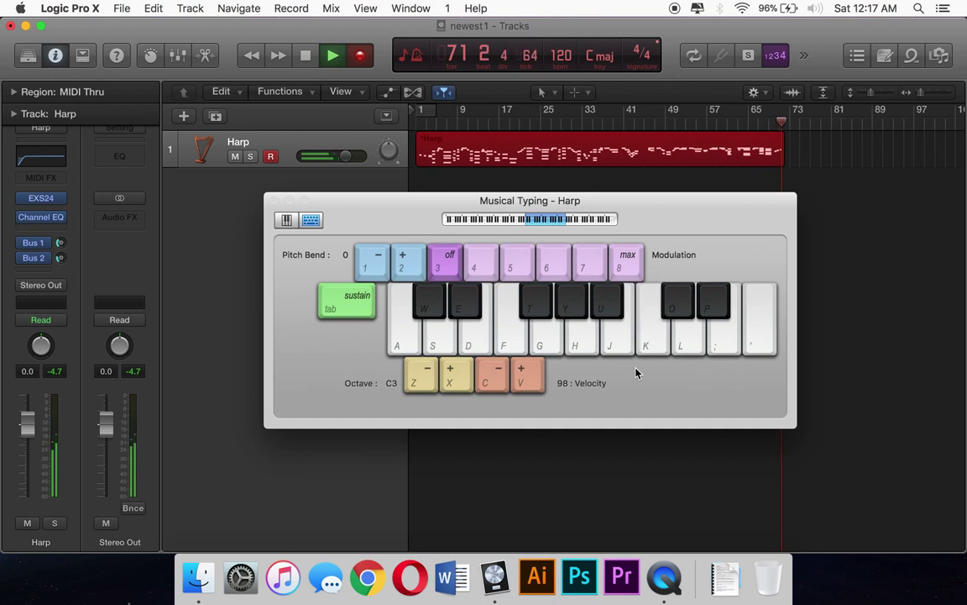
key("k")
key("j")
key("g")
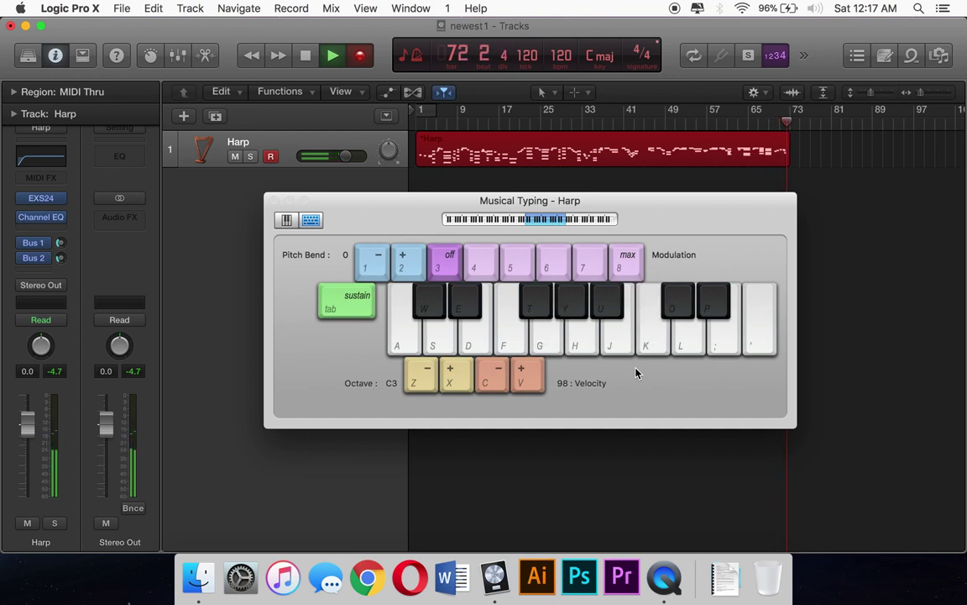
Record a Dm7 harp chord followed by the notes C, E and G, from about bar 72 to bar 74.
key("s")
key("f")
key("h")
key("k")
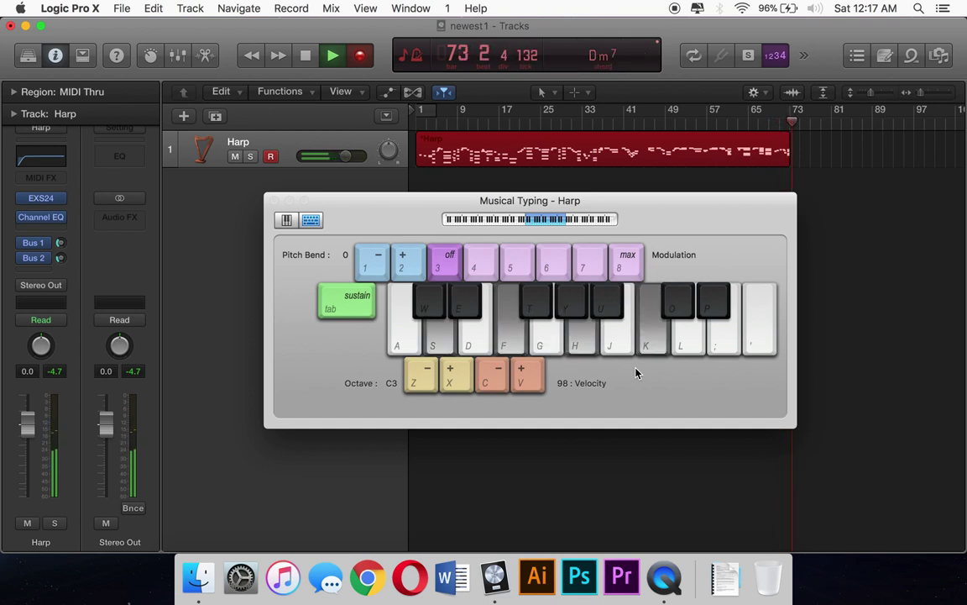
key("a")
key("d")
key("g")
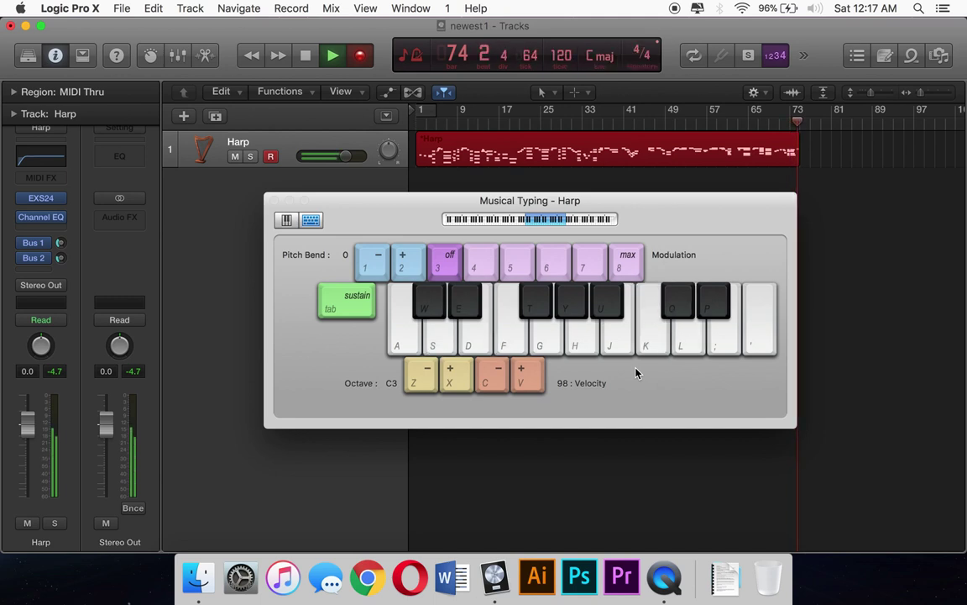
Record the upper harp notes F and E, followed by lower F, C and upper E, from about bar 74 to bar 78.
key("apostrophe")
key("semicolon")
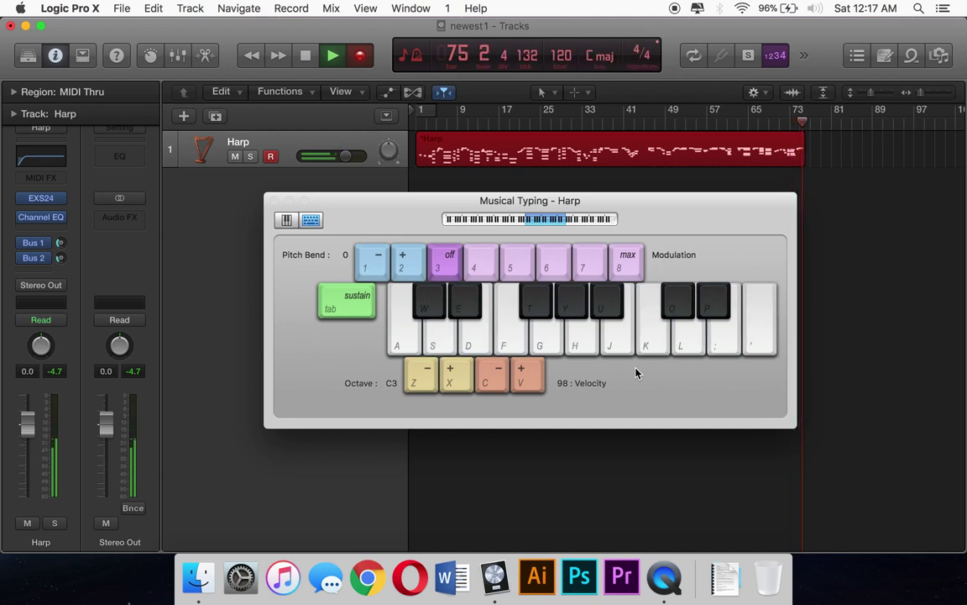
key("f")
key("k")
key("semicolon")
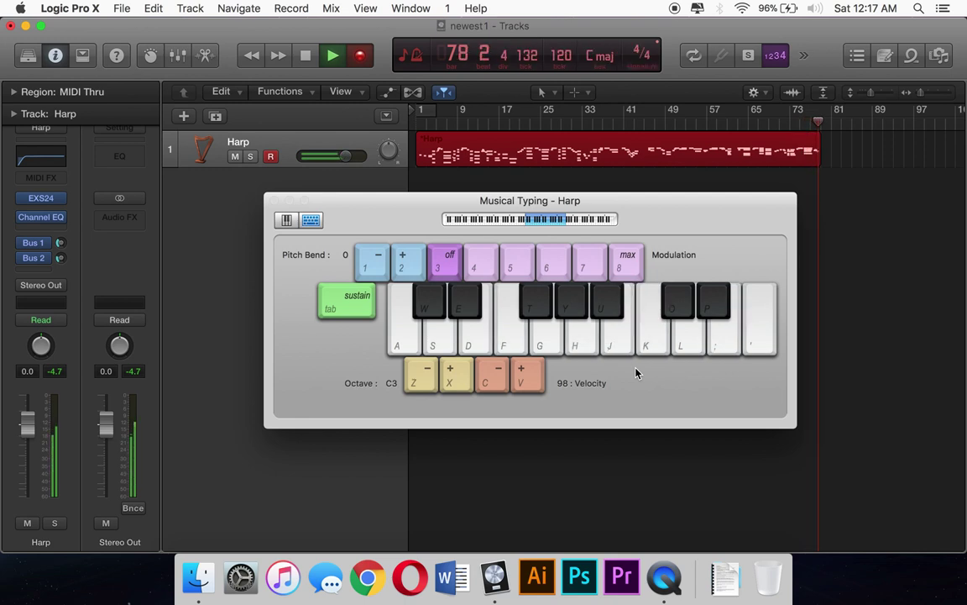
Record a harp passage with Dm7 and Cmaj7 chords at octave C3, from about bar 78 to bar 85.
key("s")
key("f")
key("k")
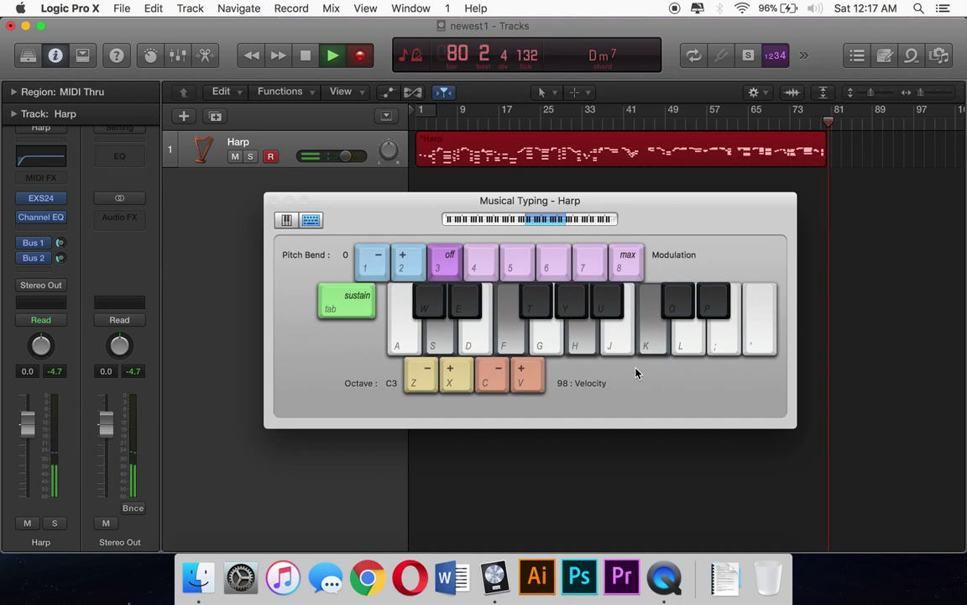
key("a")
key("d")
key("g")
key("j")
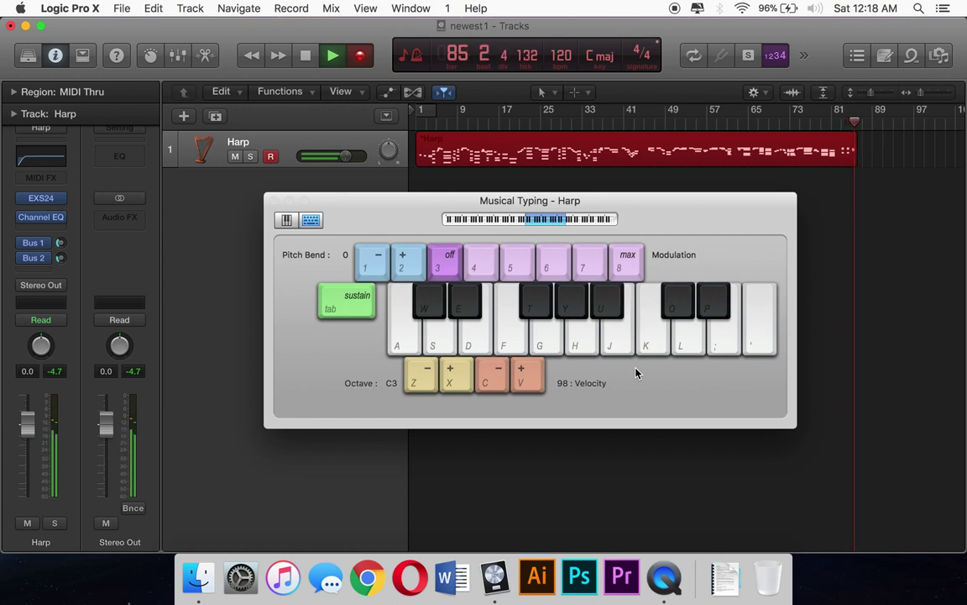
Record a sparse harp melody with the notes A, B and D, from about bar 85 to bar 88.
key("h")
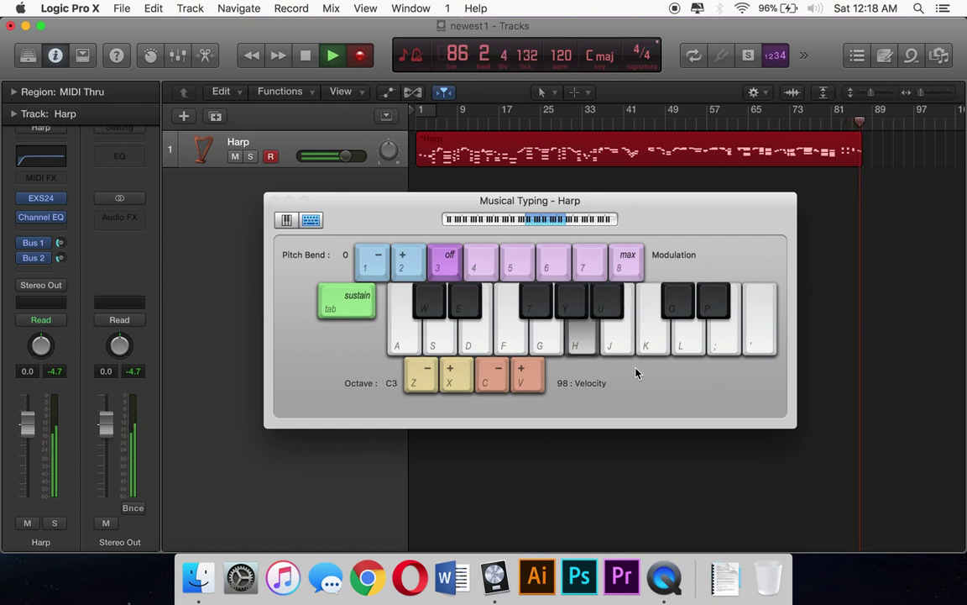
key("h")
key("j")
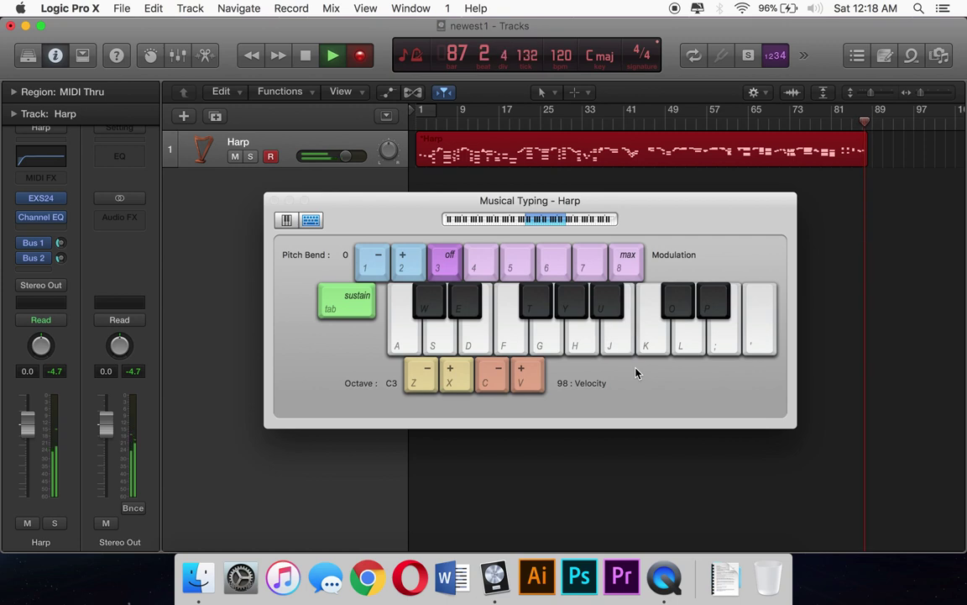
key("s")
key("j")
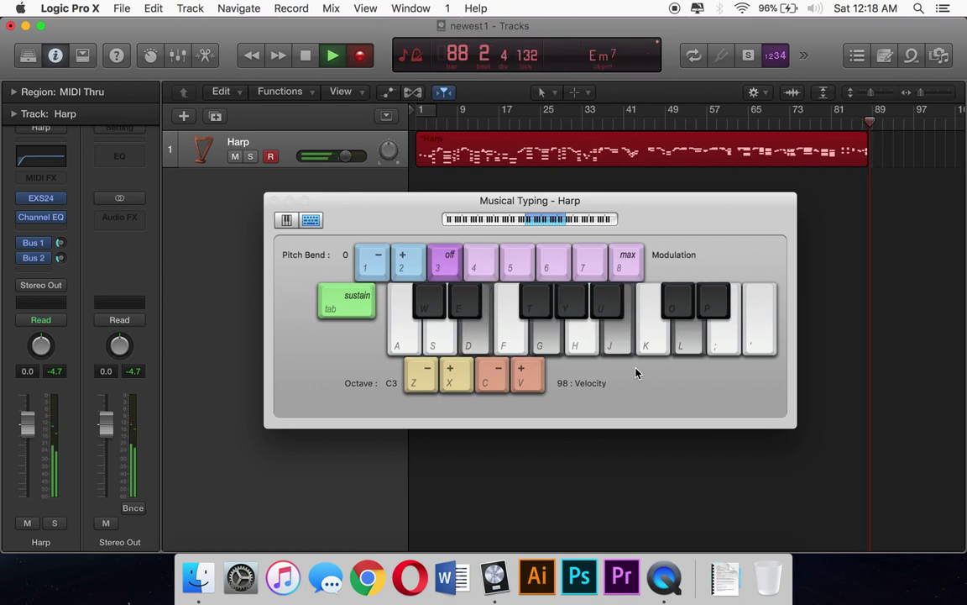
Record an Em7 harp chord followed by the notes F, C, B and upper D, from about bar 88 to bar 91.
key("d")
key("g")
key("f")
key("k")
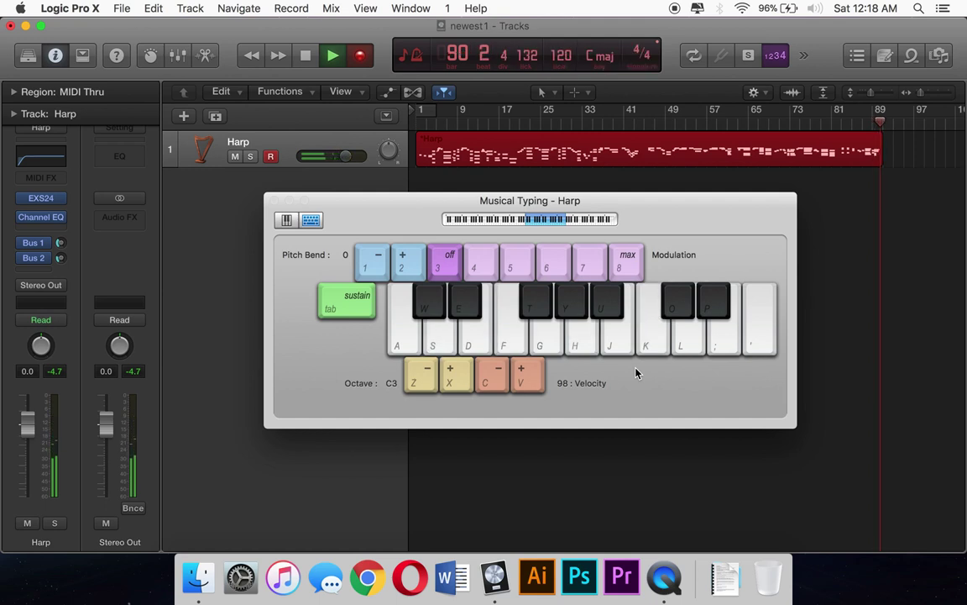
key("k")
key("j")
key("l")
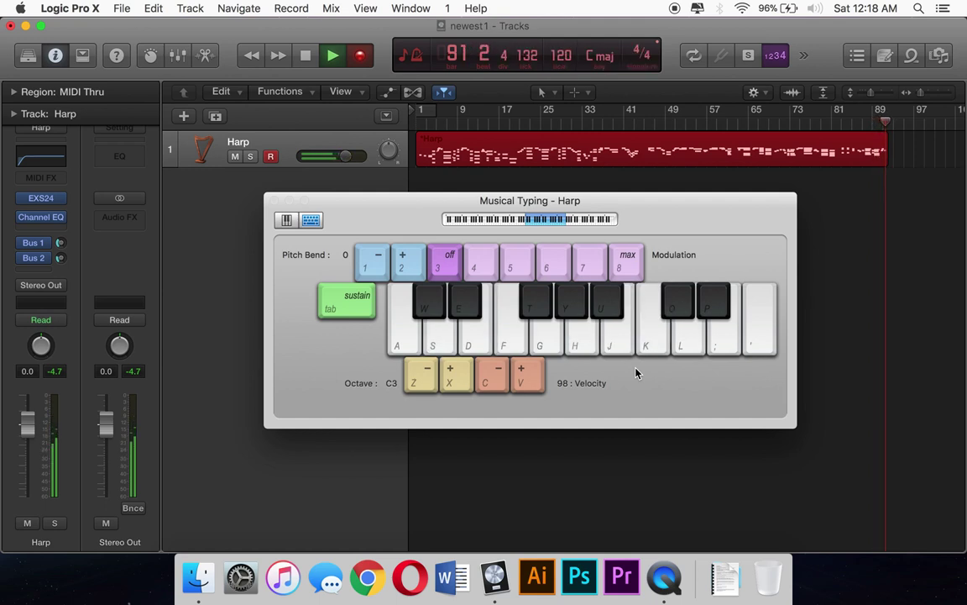
Record two-note harp intervals descending from G-B through F-A and E-G to D-F, followed by F-A, from about bar 91 to bar 95.
key("g")
key("j")
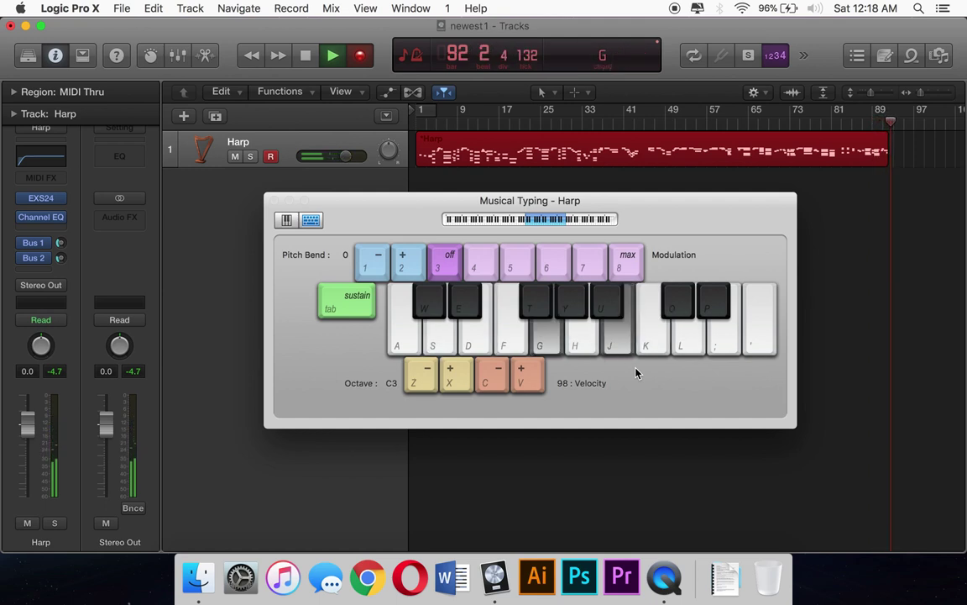
key("f")
key("h")
key("d")
key("g")
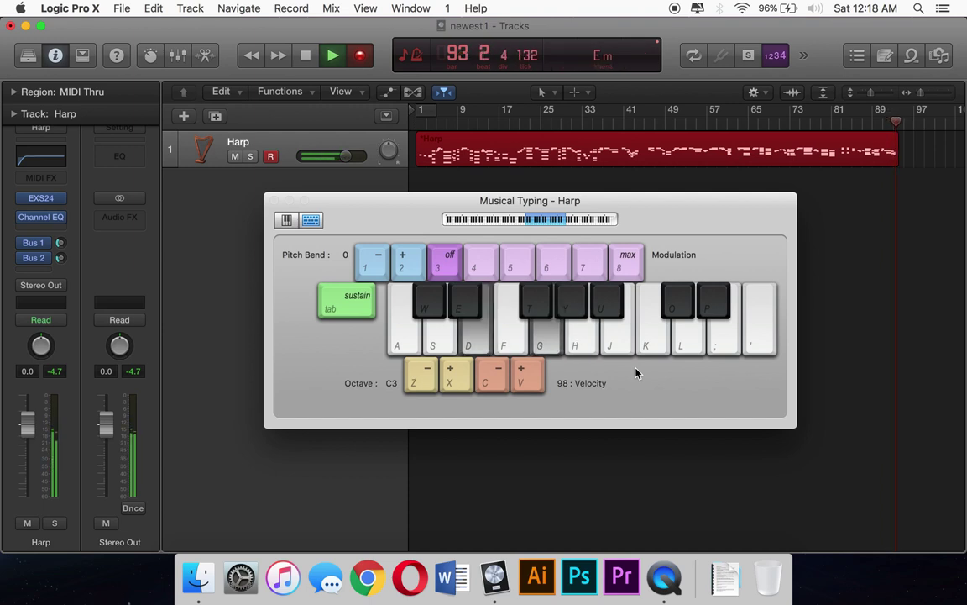
key("s")
key("f")
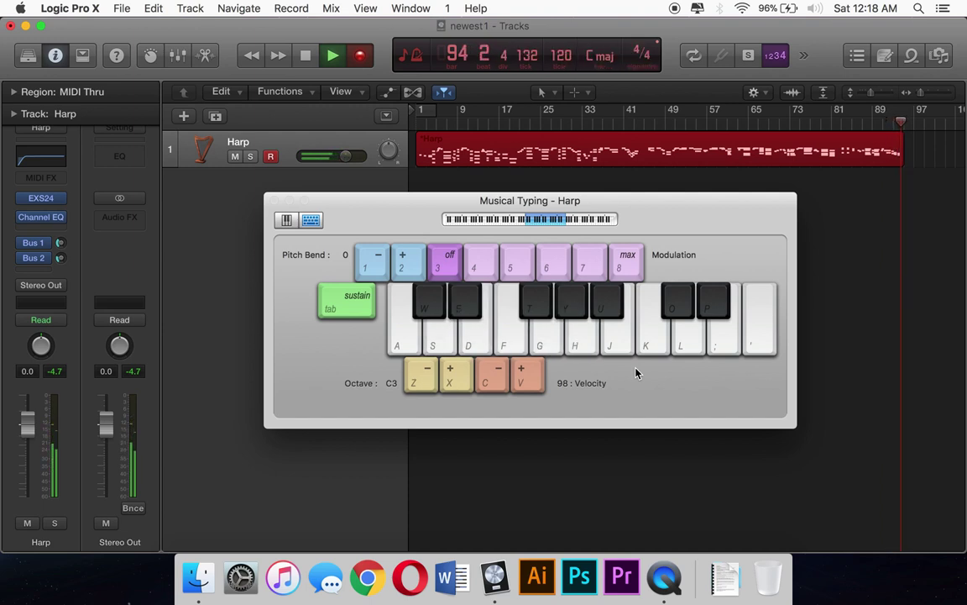
key("f")
key("h")
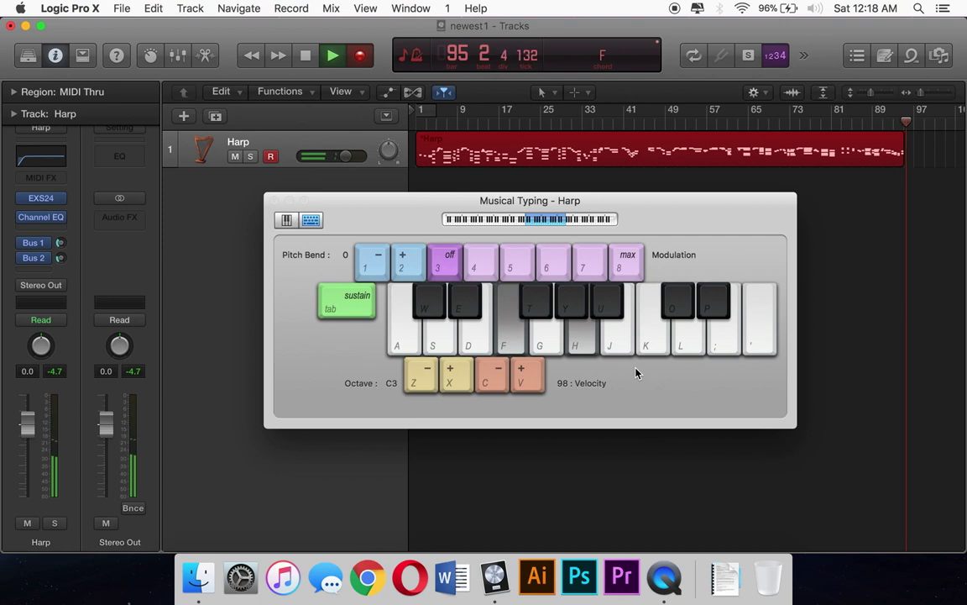
Record the harp notes B, A and C, followed by a Cmaj7 chord and the notes C, F and G, from about bar 95 to bar 100.
key("j")
key("h")
key("k")
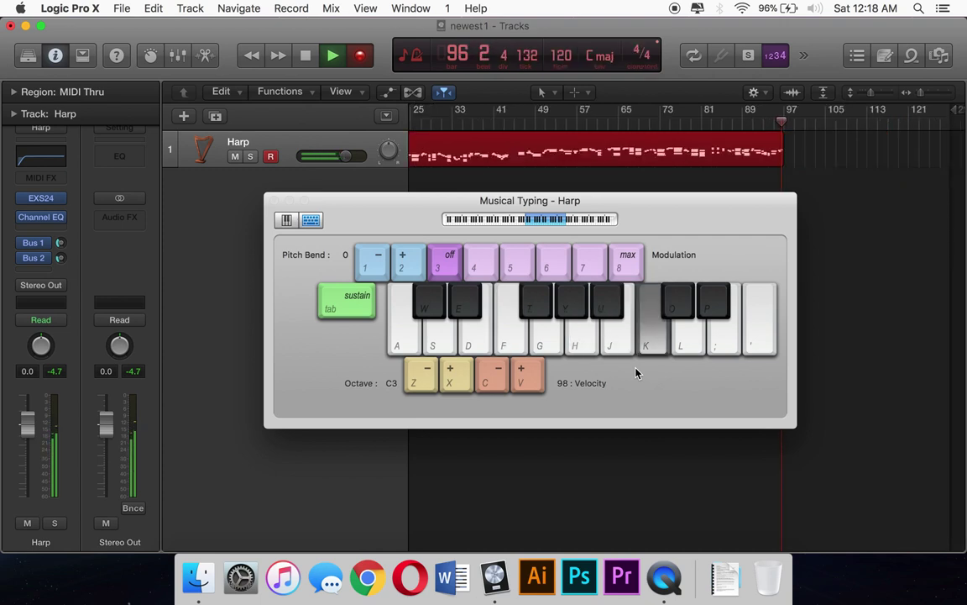
key("h")
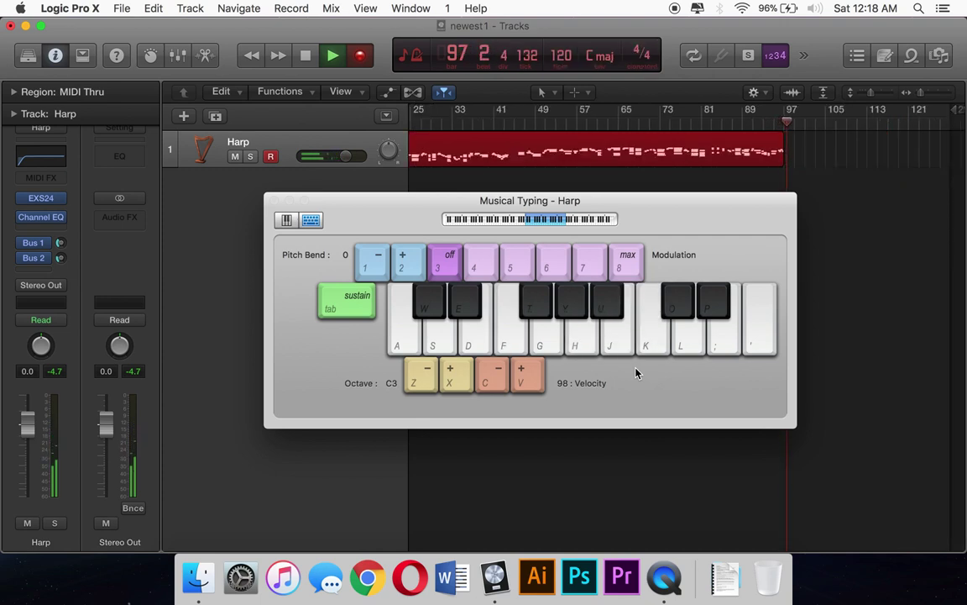
key("a")
key("d")
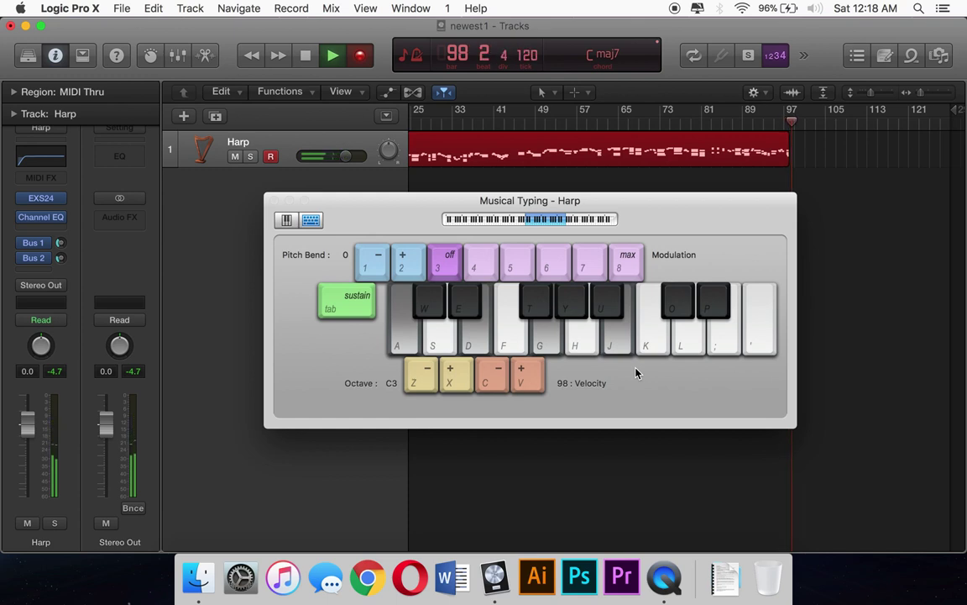
key("a")
key("f")
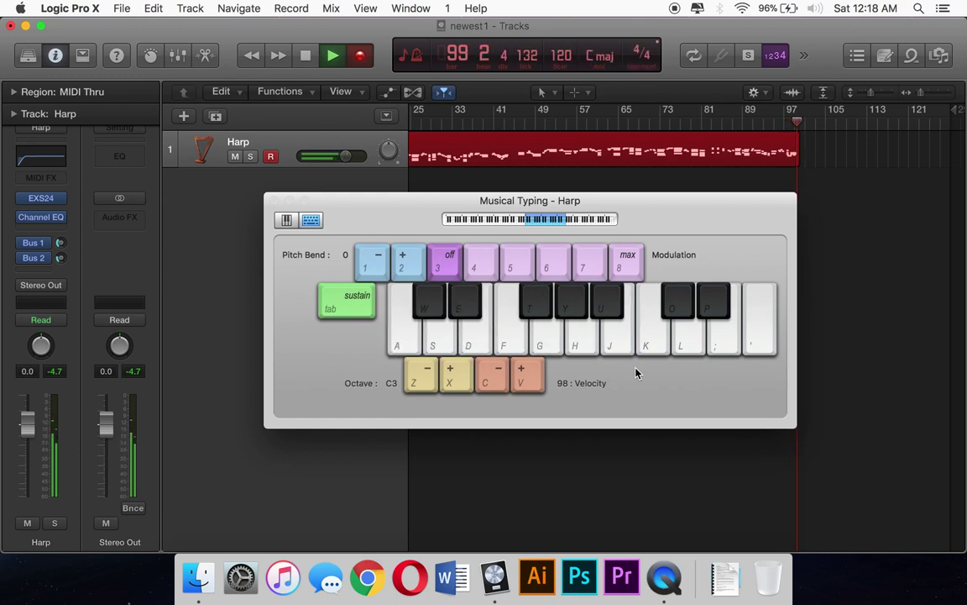
key("g")
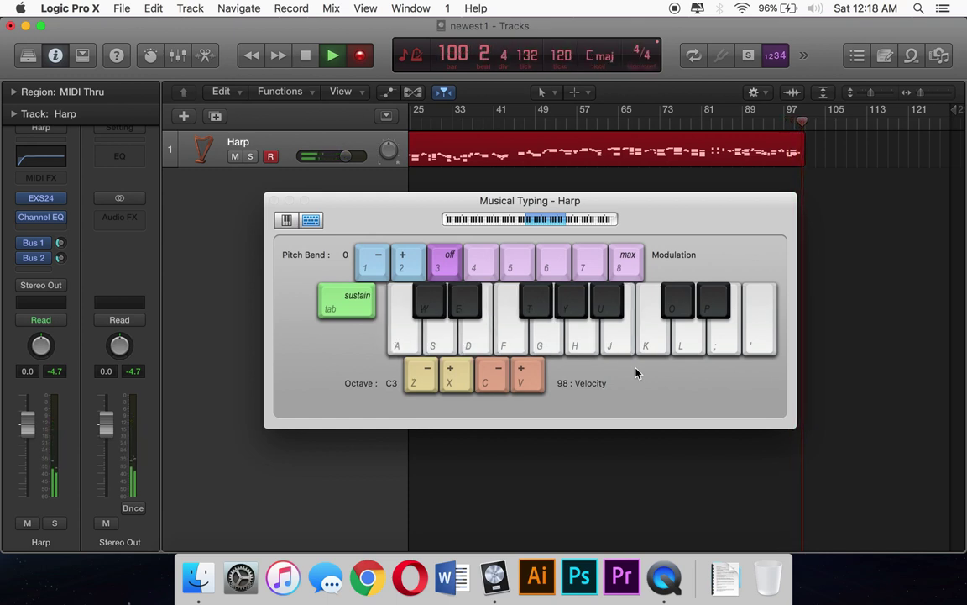
Record a high harp melody with B and the upper D, C, E and F, from about bar 100 to bar 104.
key("j")
key("l")
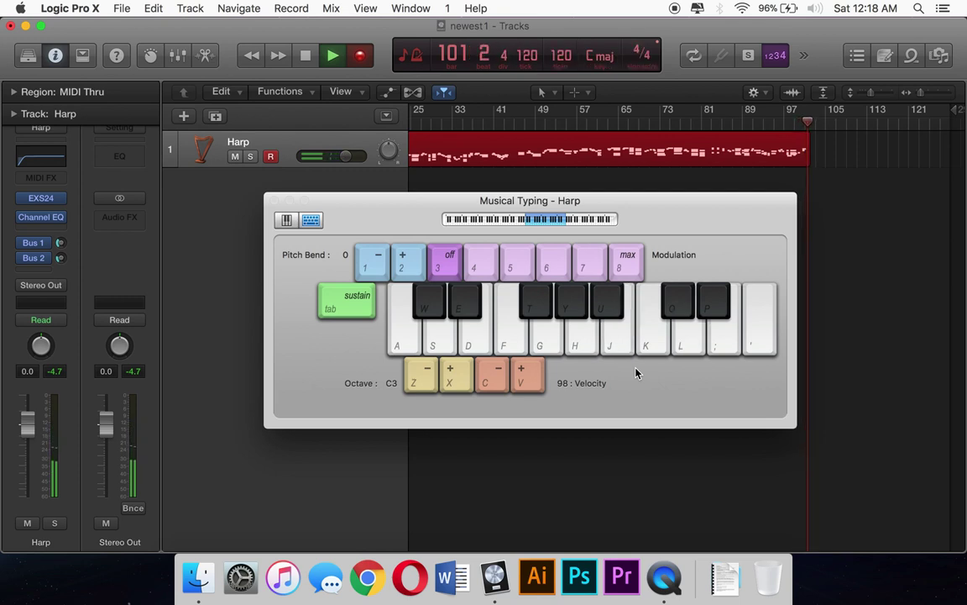
key("k")
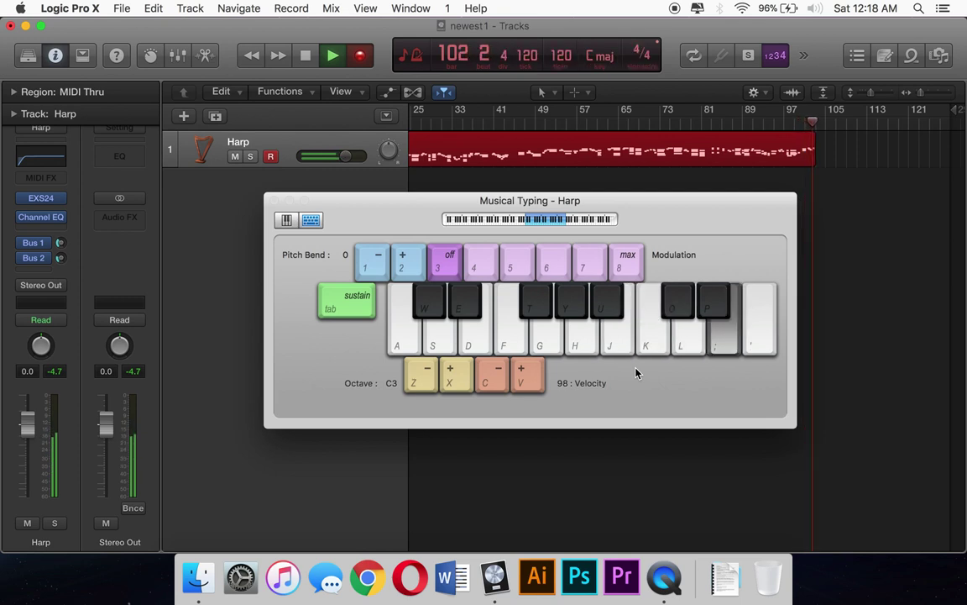
key("apostrophe")
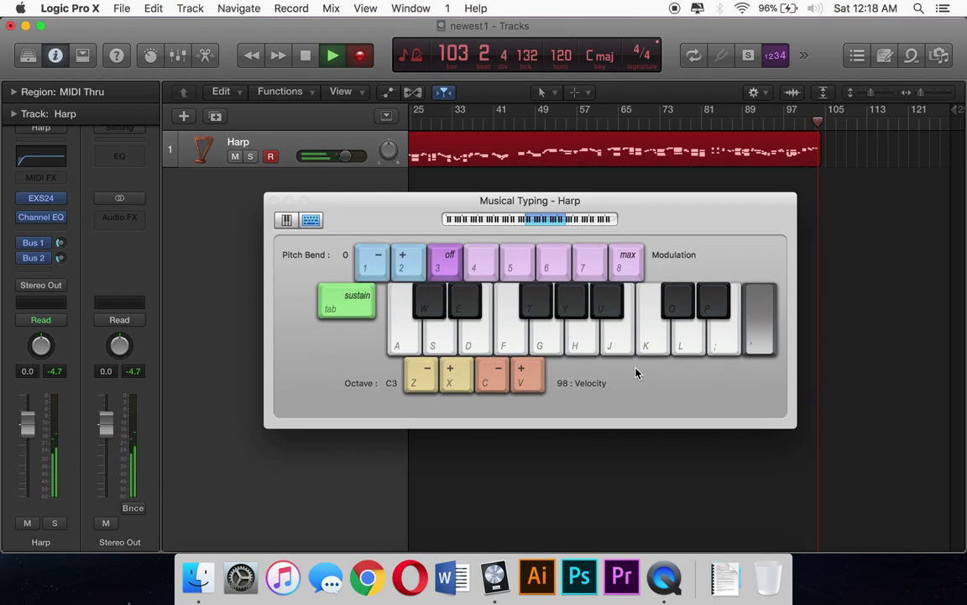
key("j")
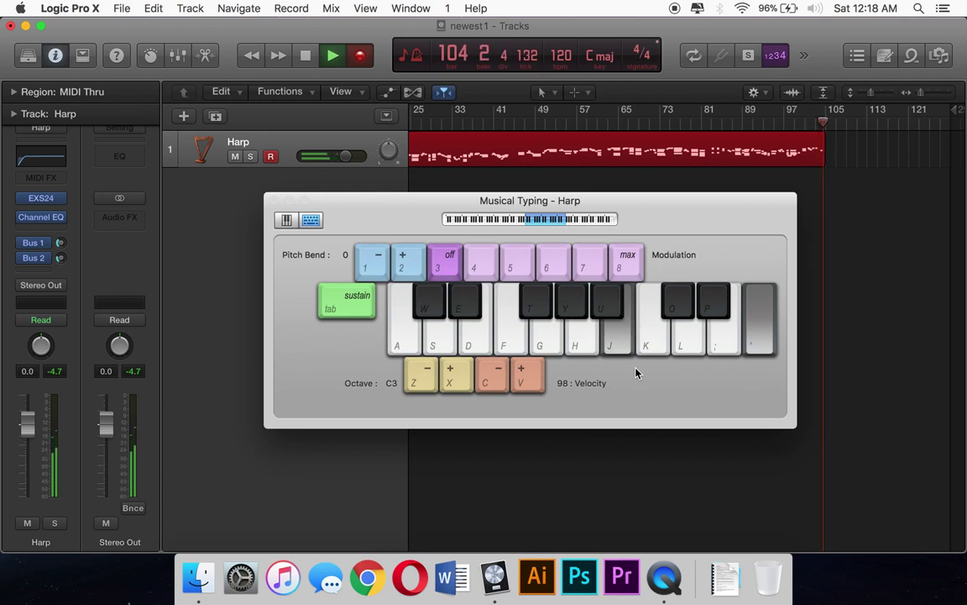
Record repeated A-E harp intervals followed by single C and B notes, from about bar 104 to bar 107.
key("h")
key("semicolon")
key("h")
key("semicolon")
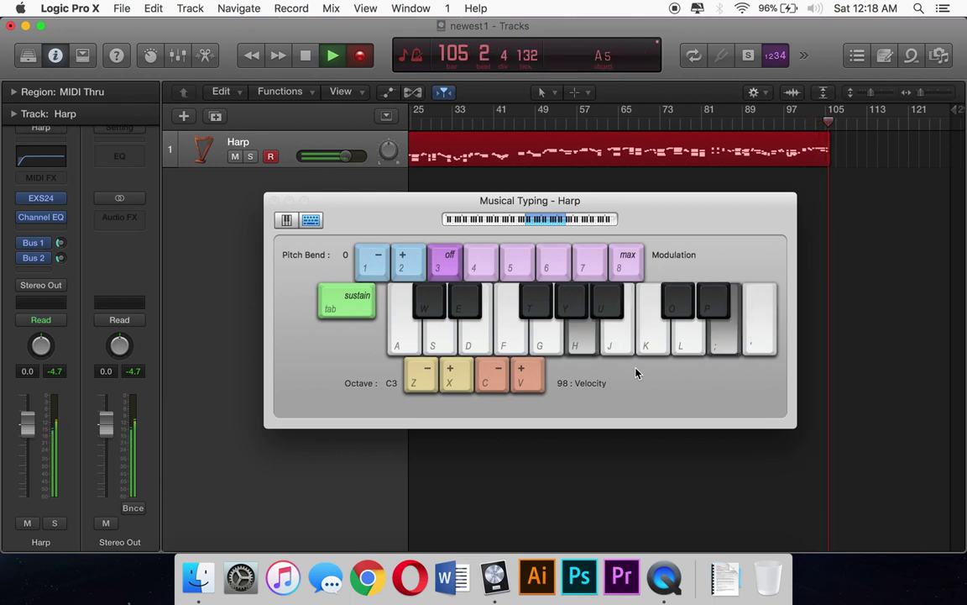
key("k")
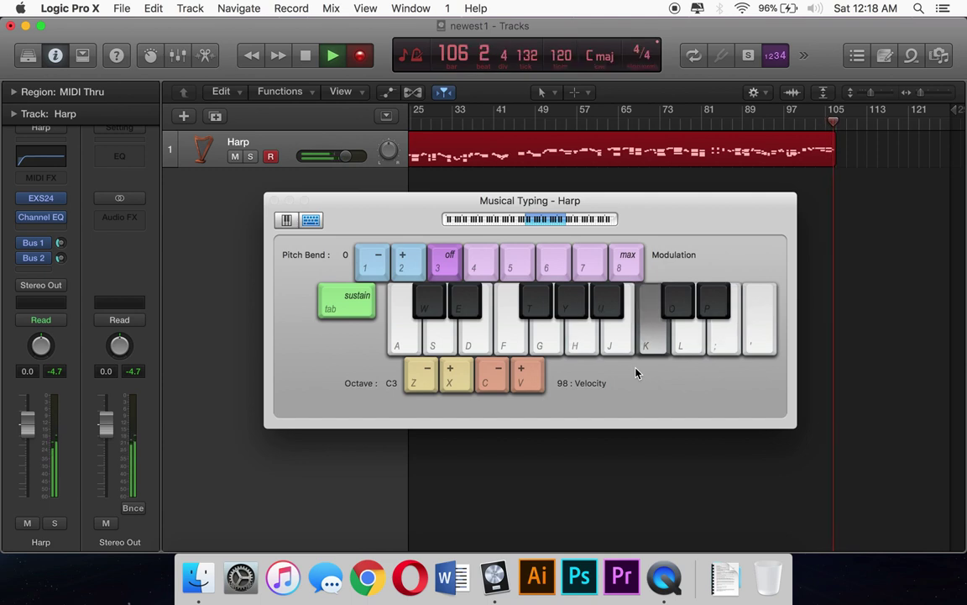
key("j")
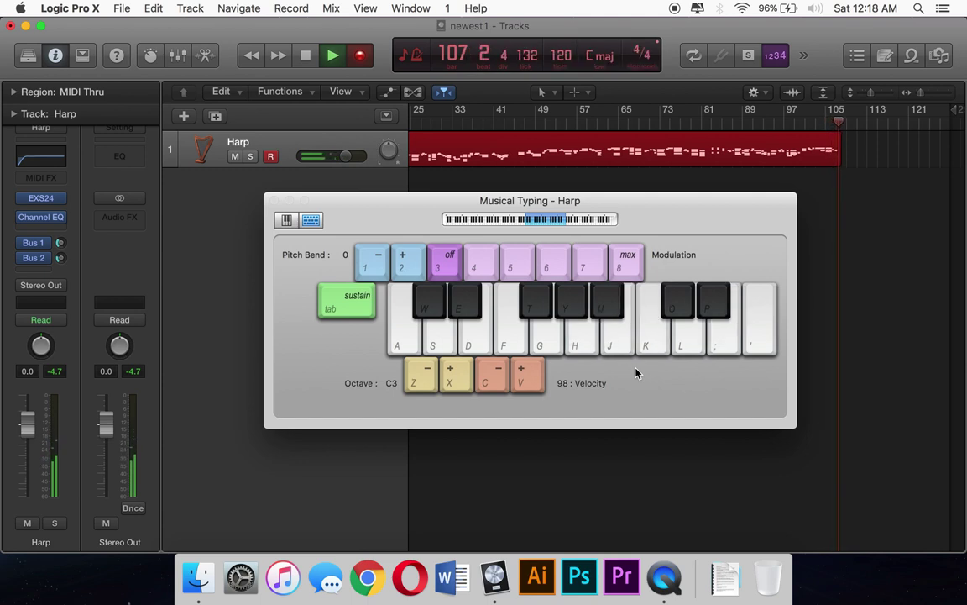
Record a D minor harp chord passage with the notes D, F, A and C, from about bar 107 to bar 108.
key("s")
key("f")
key("h")
key("k")
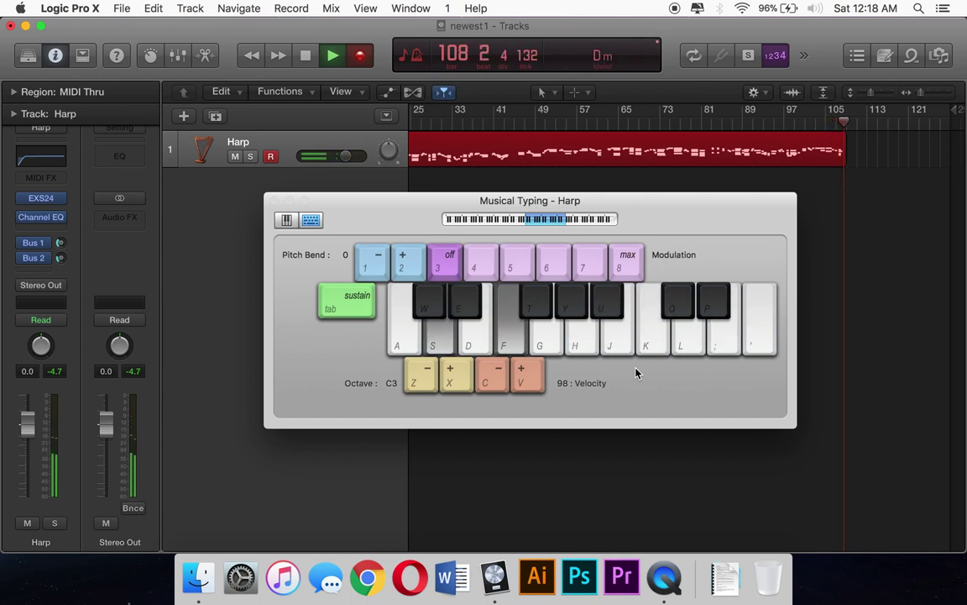
Record a single-note harp line of upper C, C-sharp, D, E and C, descending through B and A to F, from about bar 108 to bar 113.
key("k")
key("o")
key("l")
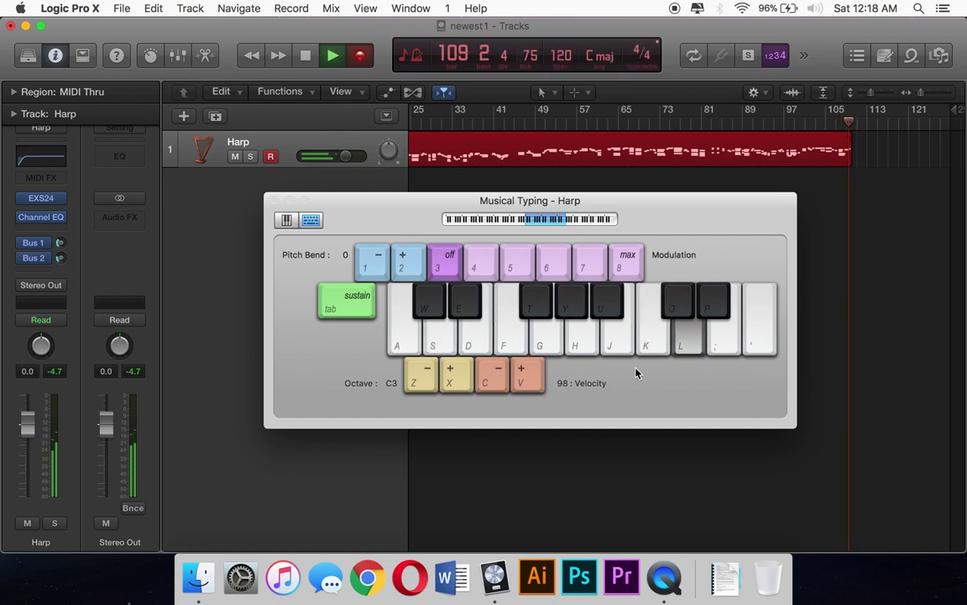
key("semicolon")
key("k")
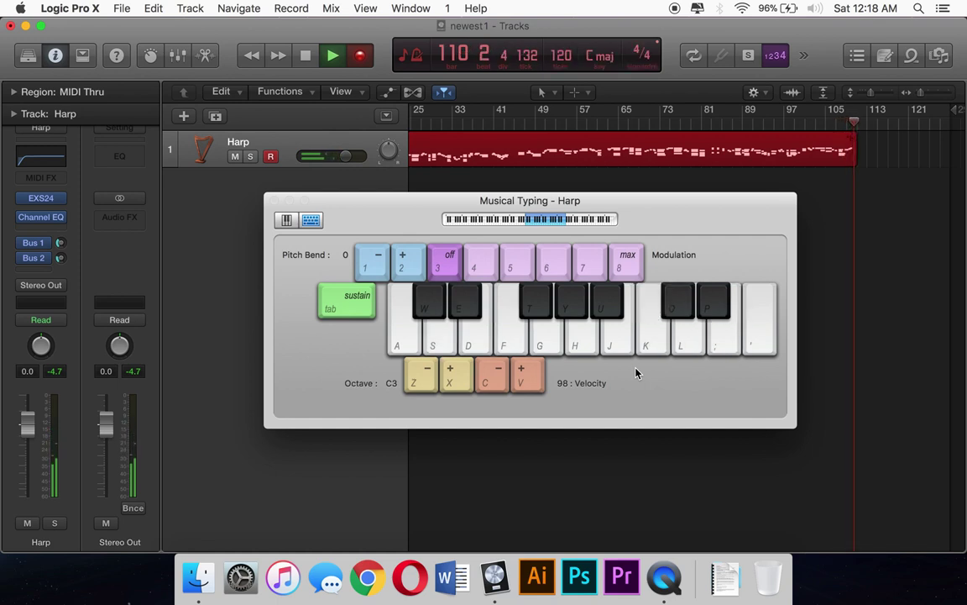
key("j")
key("j")
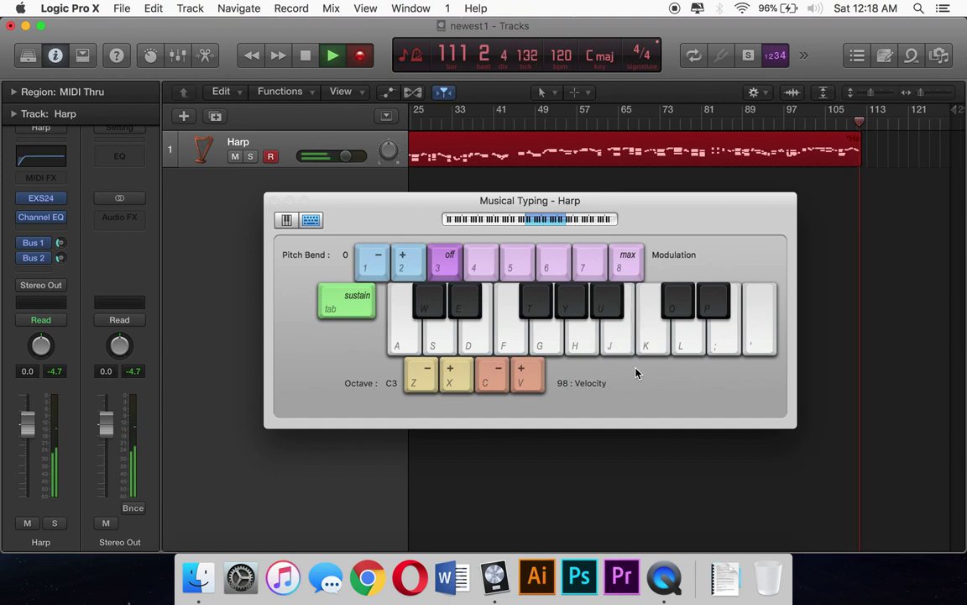
key("h")
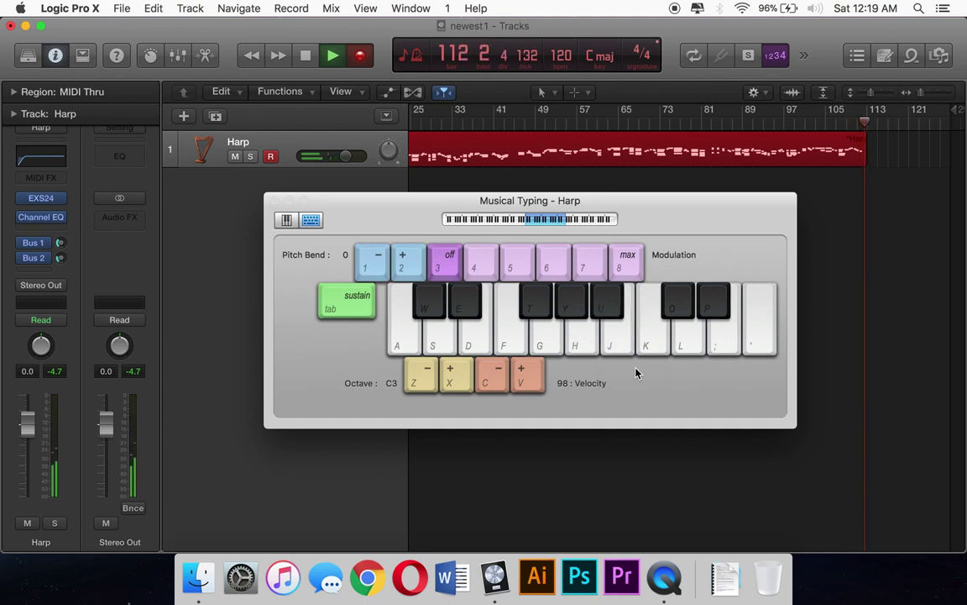
key("f")
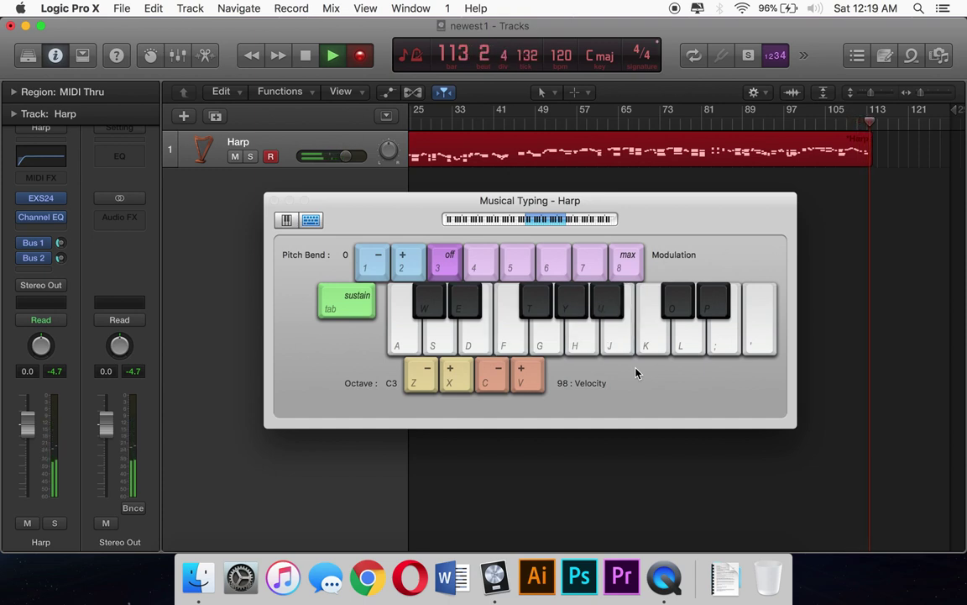
Record two E-G harp intervals followed by the notes F and D, from about bar 113 to bar 115.
key("d")
key("g")
key("d")
key("g")
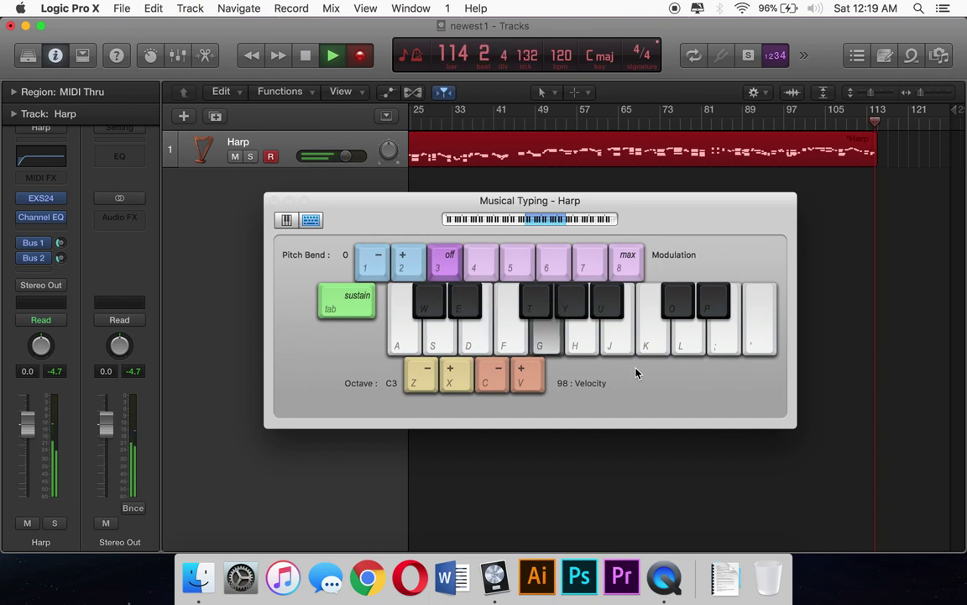
key("f")
key("s")
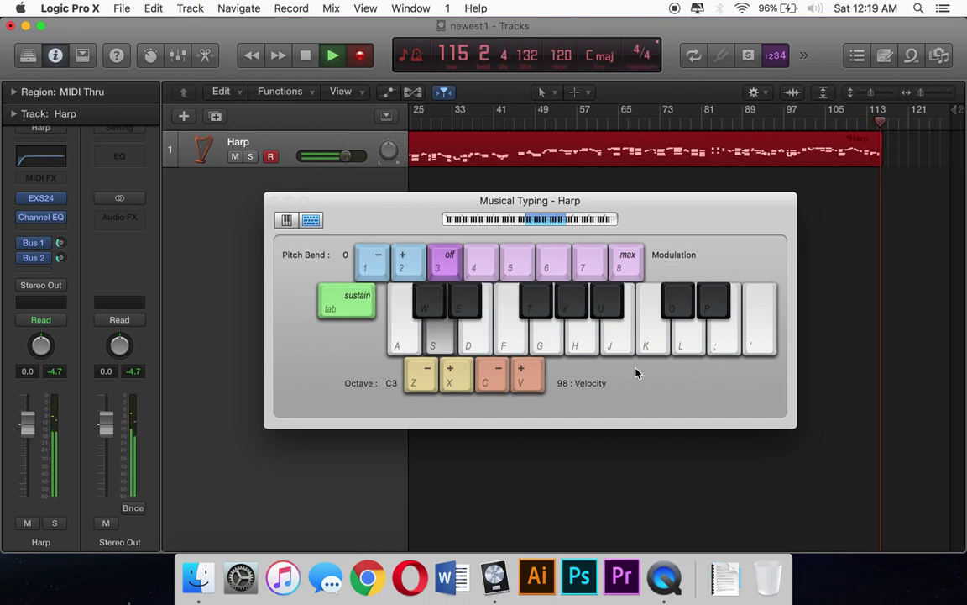
Record the upper D twice, then B, a C-E harp interval and the notes B and D, from about bar 115 to bar 120.
key("l")
key("l")
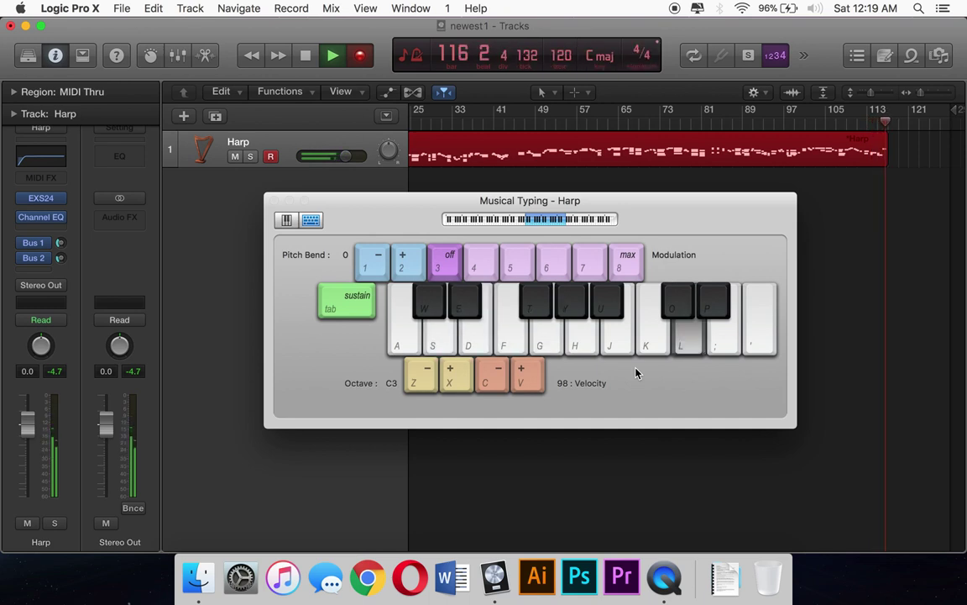
key("j")
key("k")
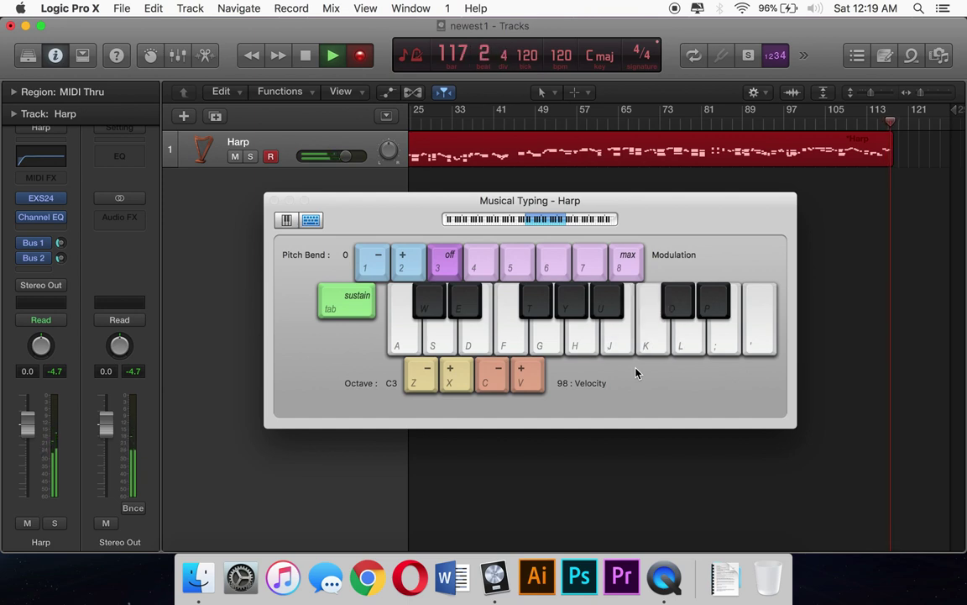
key("semicolon")
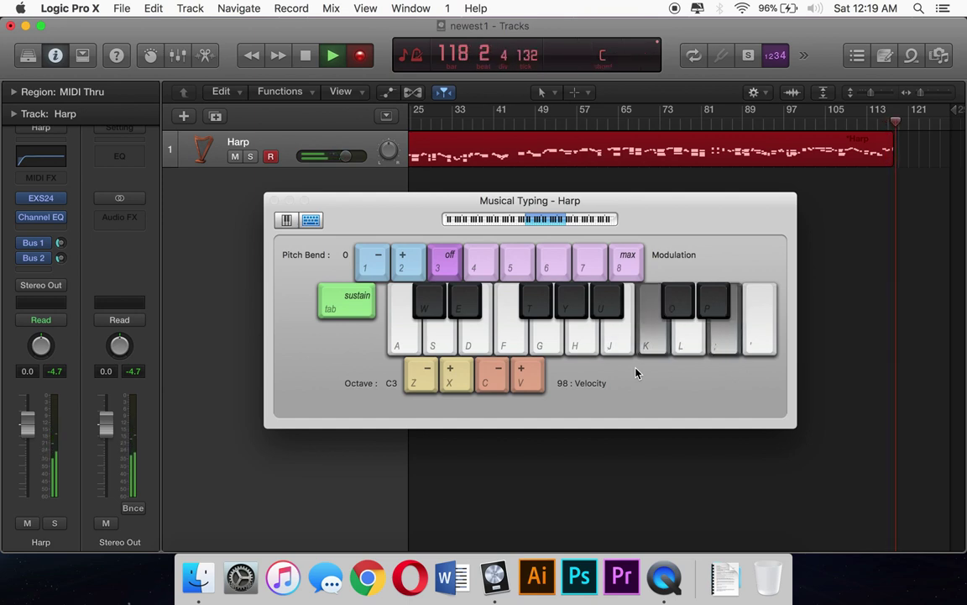
key("j")
key("l")
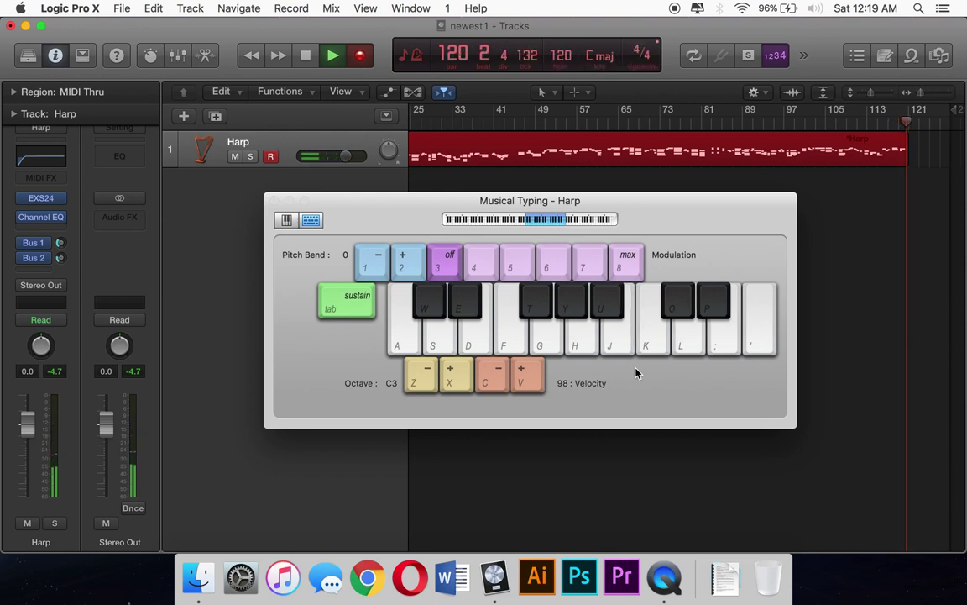
Record the closing harp intervals F-A, D-F and C-E plus a final C from about bar 120, and stop recording at bar 128.
key("f")
key("h")
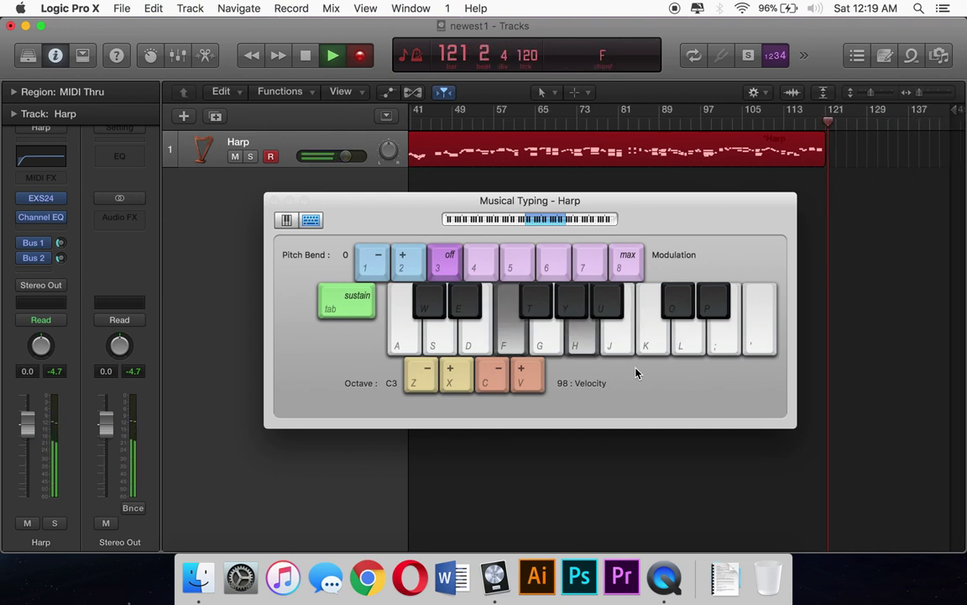
key("s")
key("f")
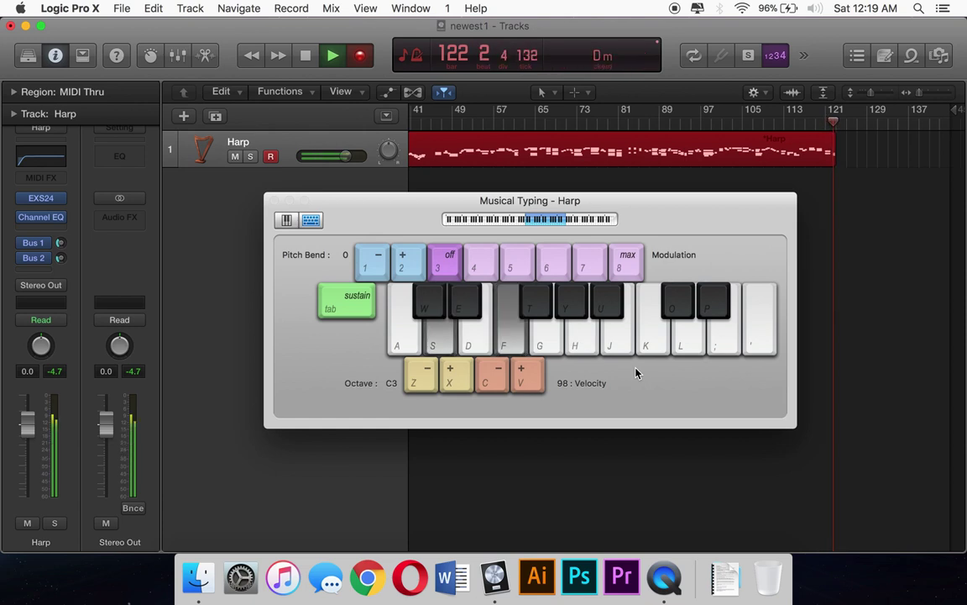
key("a")
key("d")
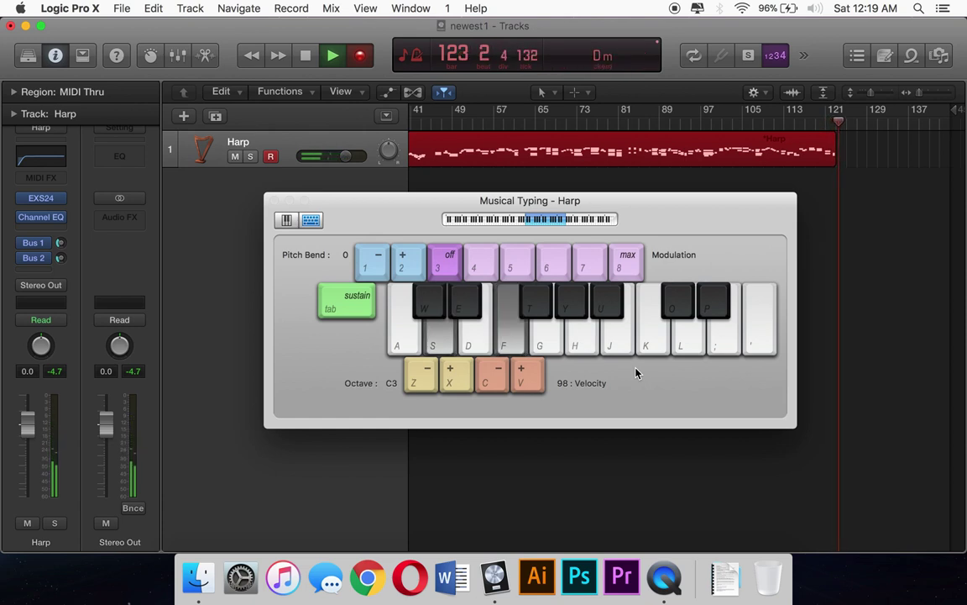
key("a")
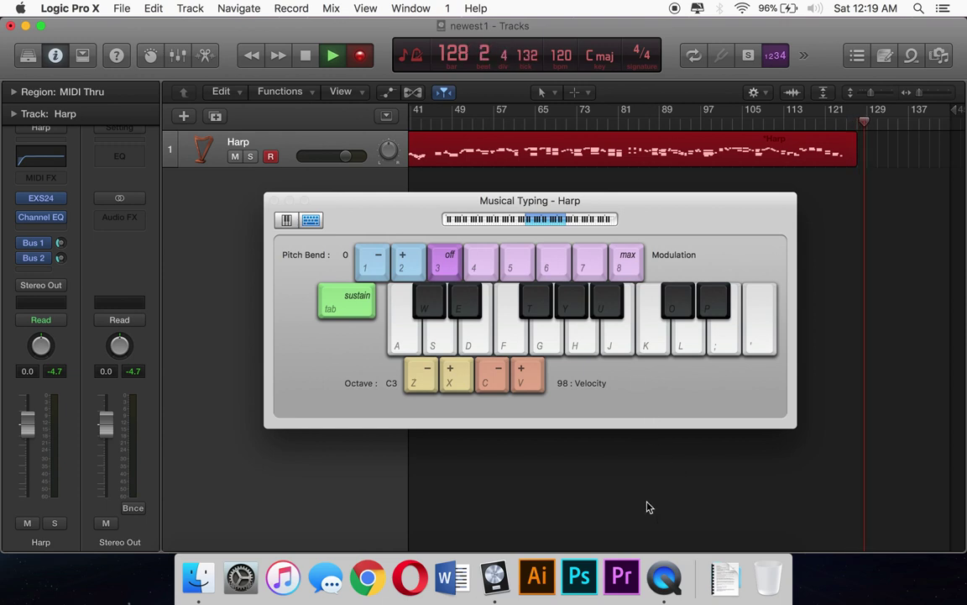
key("space")
Switch to QuickTime Player, quit it and enter "made" as the start of the unsaved screen recording's file name.
left_click(659, 585)
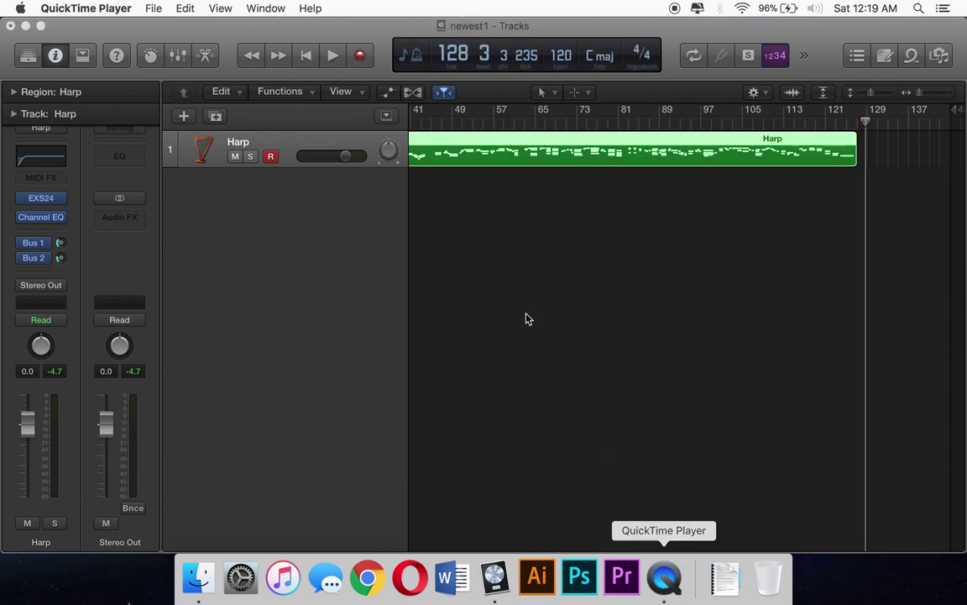
left_click(85, 9)
left_click(151, 124)
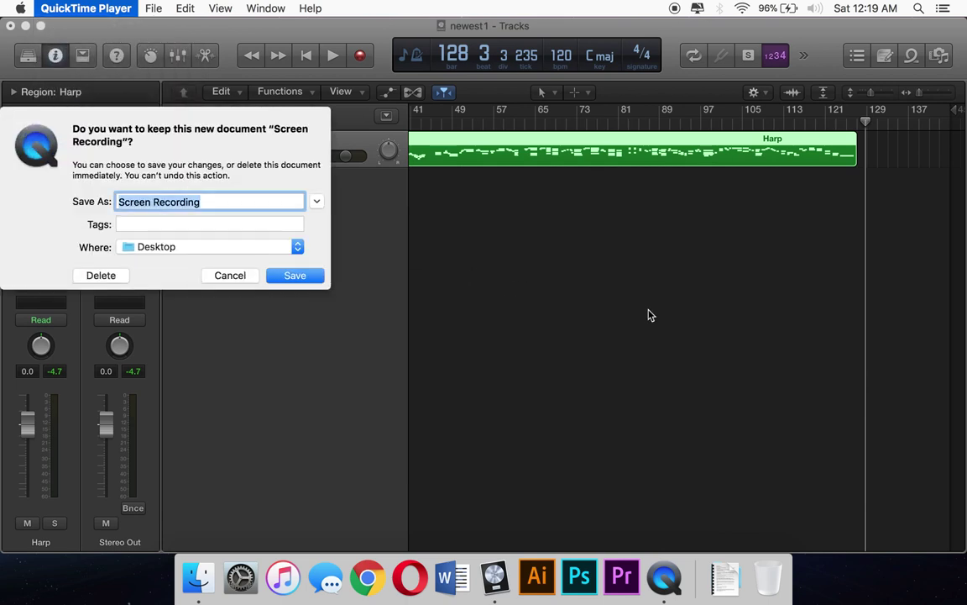
type("mak")
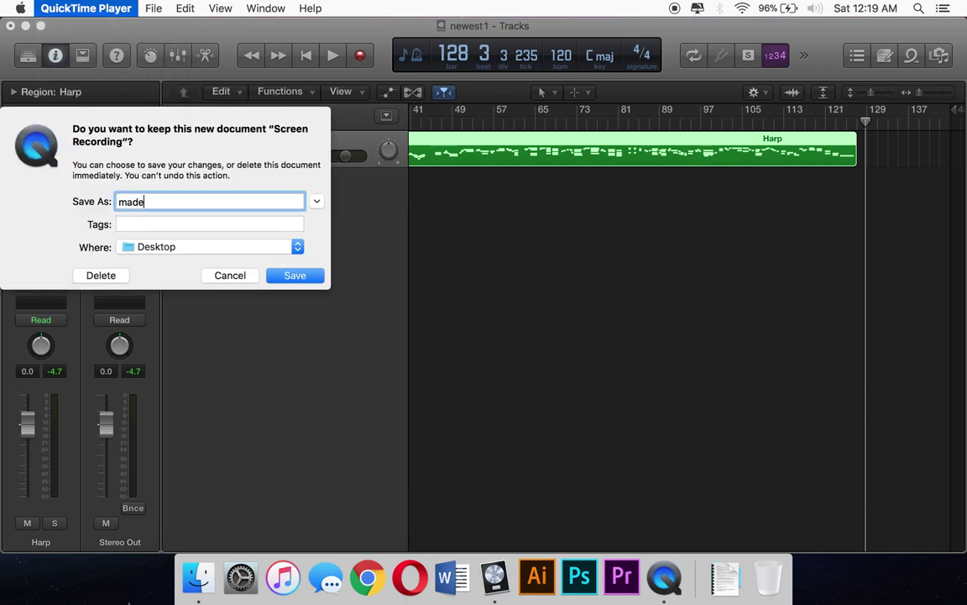